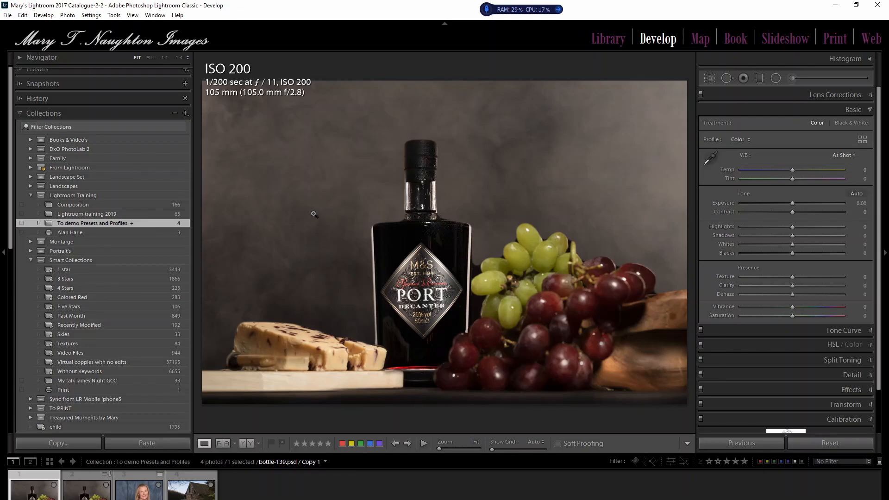
Step: Look through the User Presets group in the preset list, collapse it and expand the Favorites group
scroll(33, 85, up, 1)
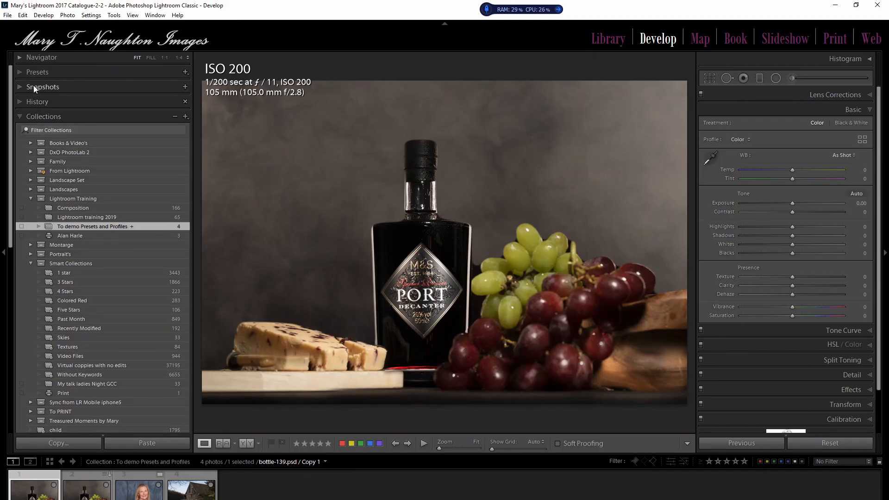
click(18, 68)
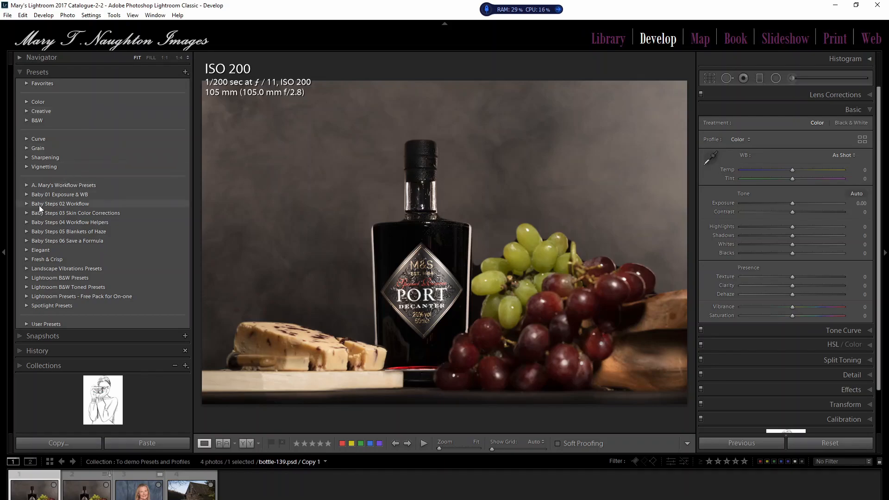
click(26, 324)
scroll(63, 326, down, 10)
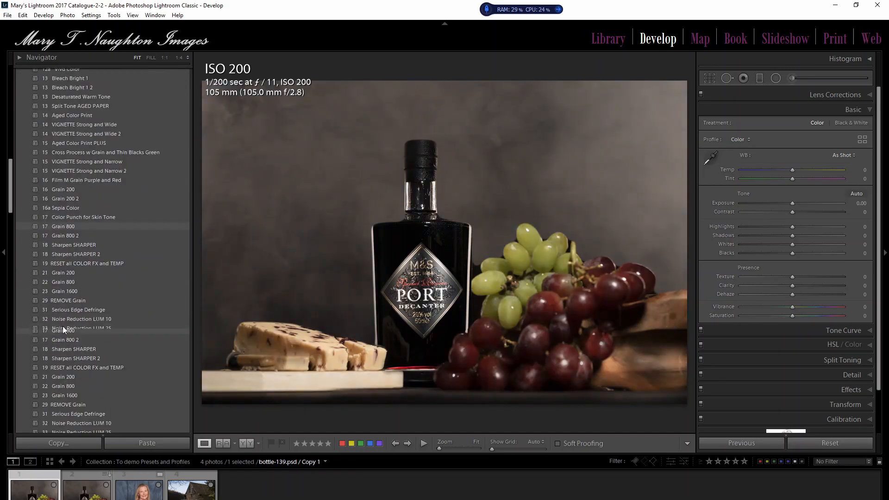
scroll(63, 325, up, 10)
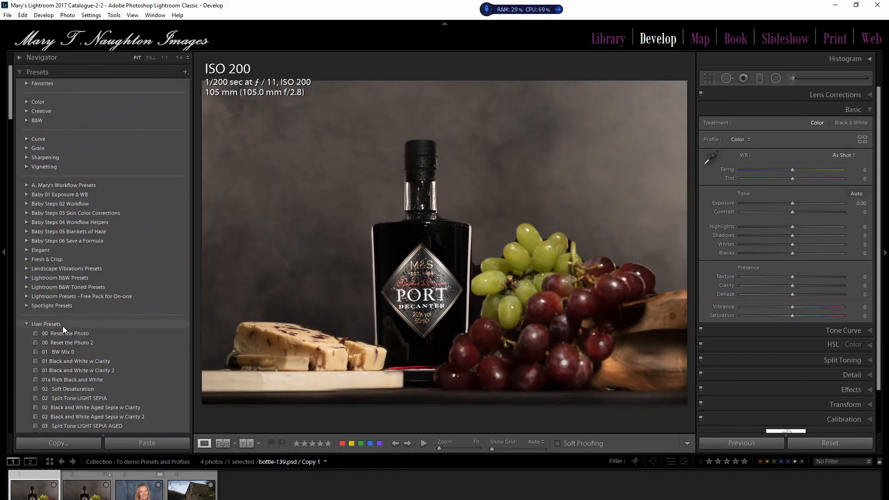
click(30, 323)
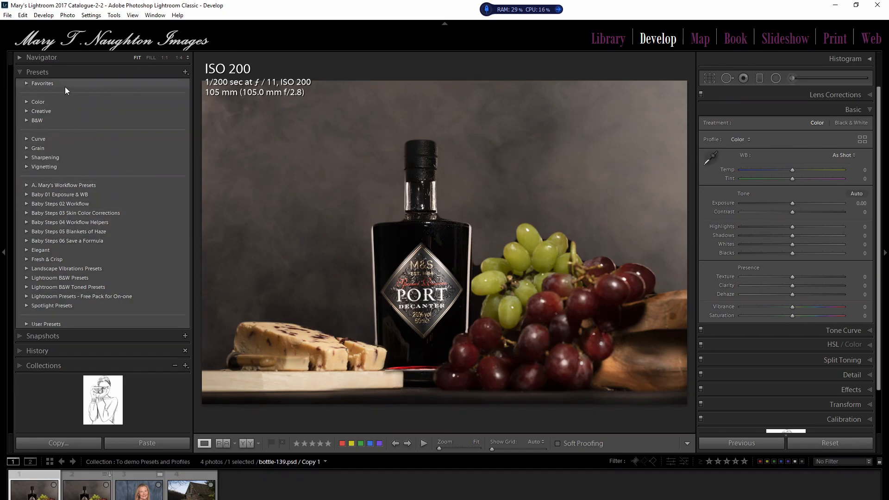
click(25, 82)
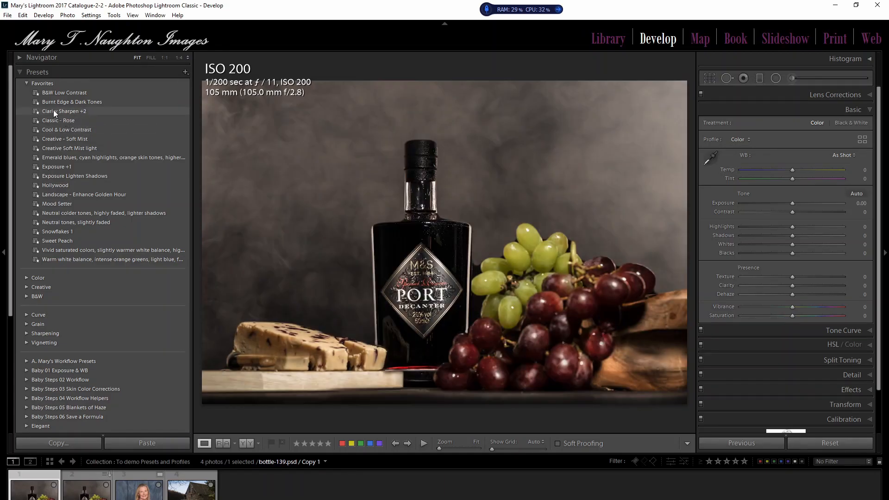
Step: Apply the Clarity Sharpen +2 preset to the bottle photo and set its sharpening amount to 19
click(88, 110)
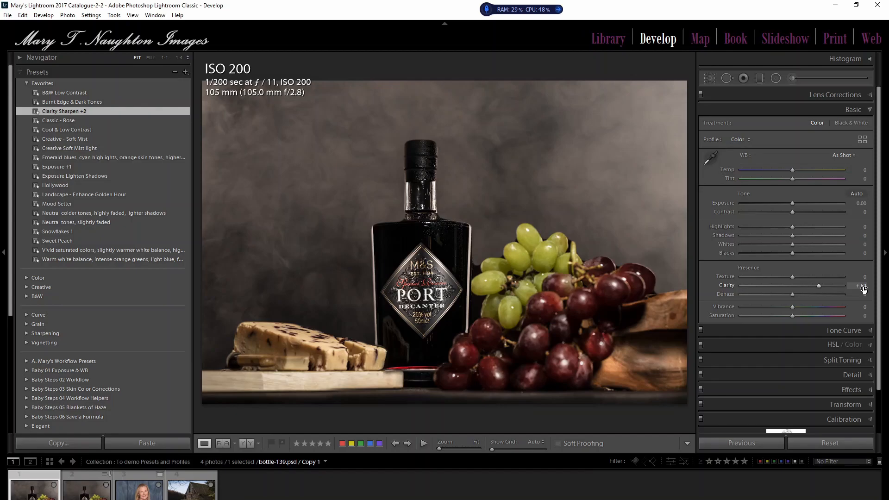
click(870, 375)
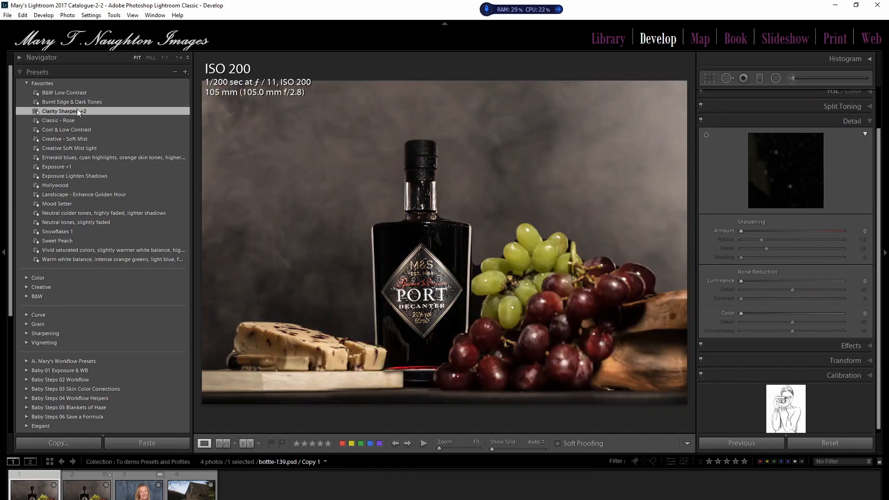
click(78, 111)
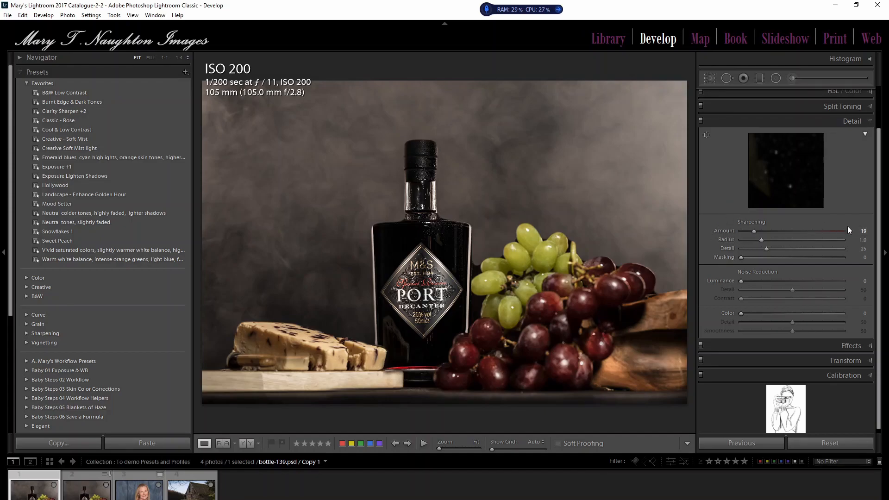
Step: Apply the Cool & Low Contrast preset to the bottle photo and reset all of the photo's develop settings
scroll(879, 239, up, 3)
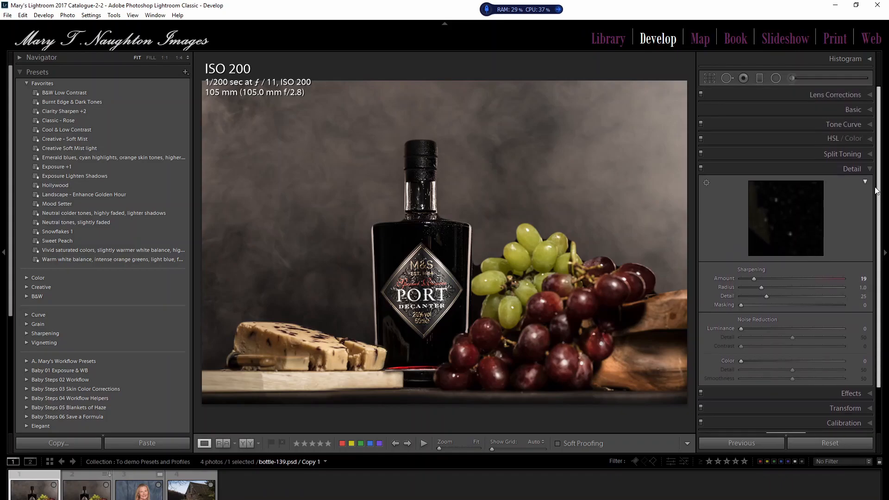
click(861, 111)
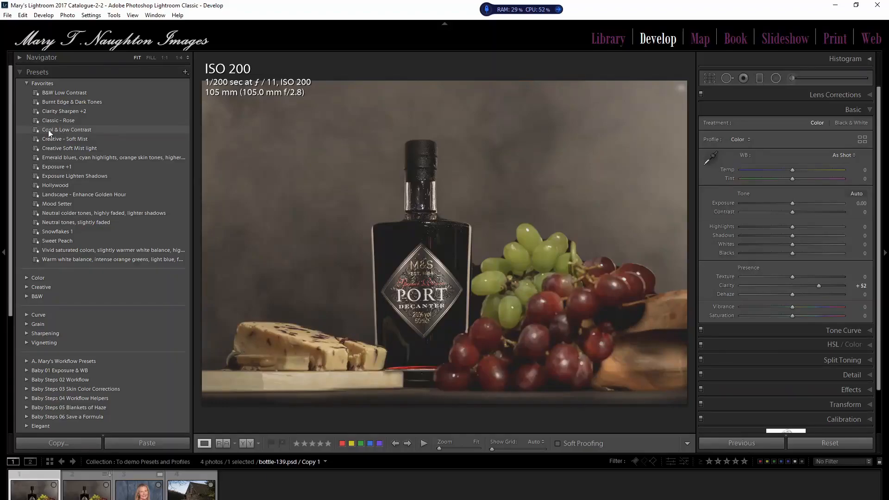
click(98, 132)
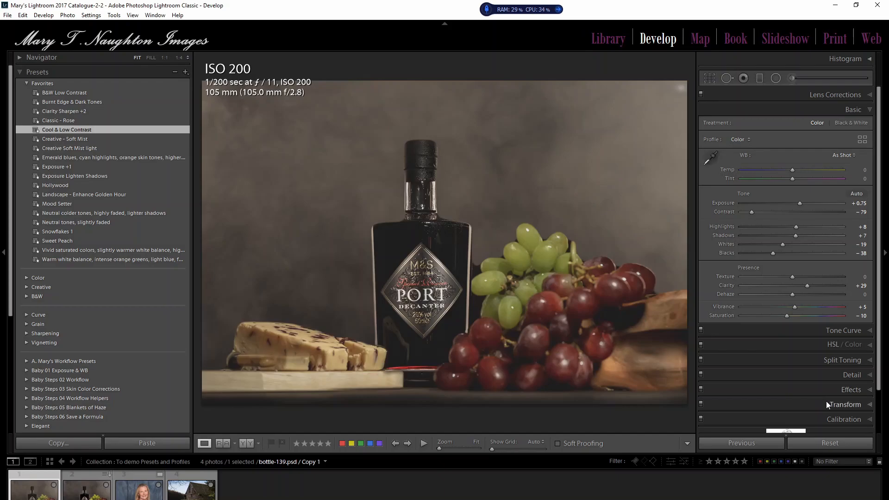
click(831, 444)
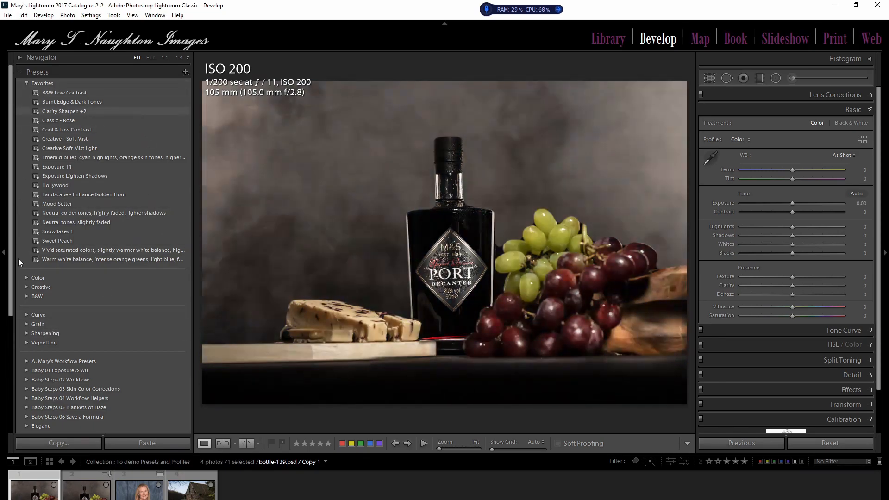
Step: Examine the develop presets that can be applied during a photo import, including Mary's workflow and Creative groups, and cancel the import
click(8, 16)
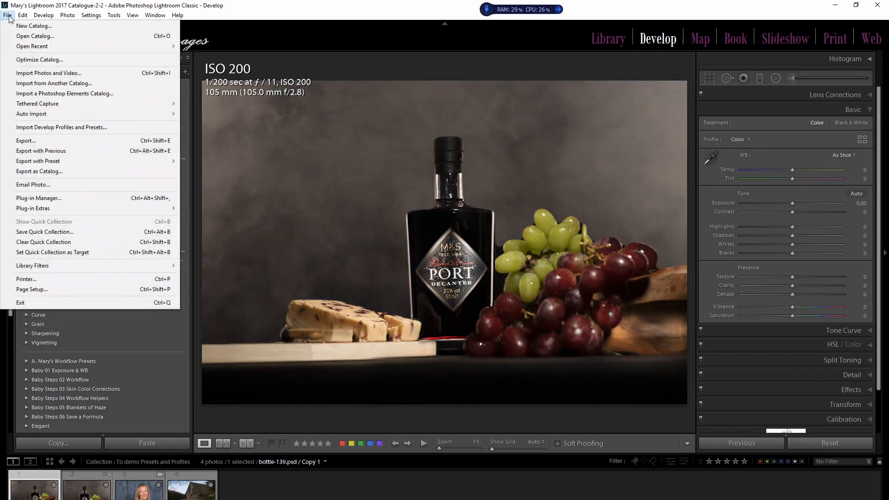
click(44, 73)
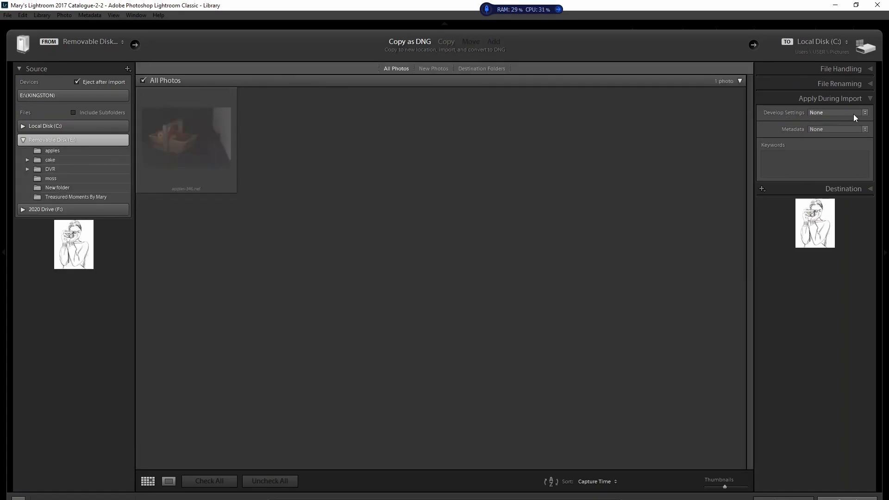
click(863, 113)
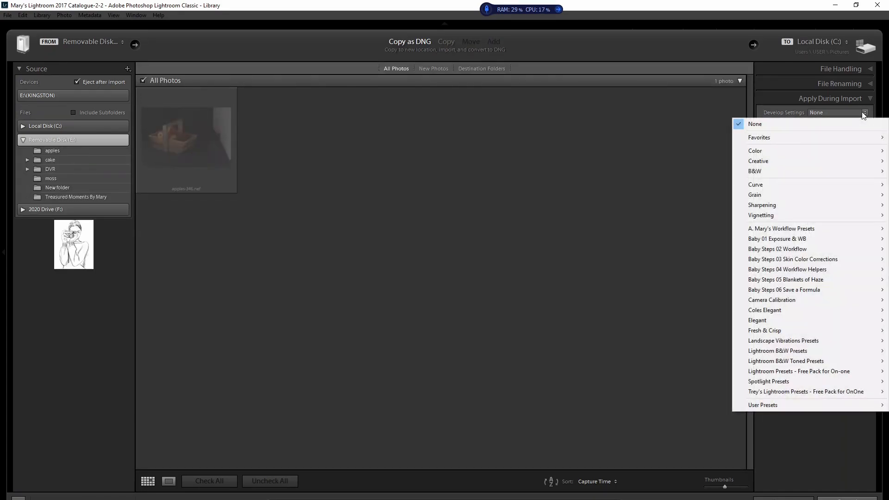
mouse_move(819, 229)
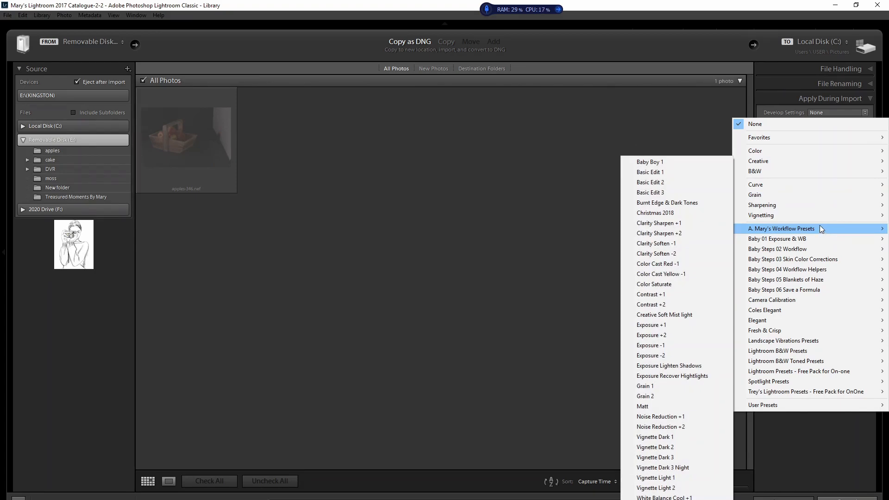
mouse_move(793, 198)
mouse_move(787, 162)
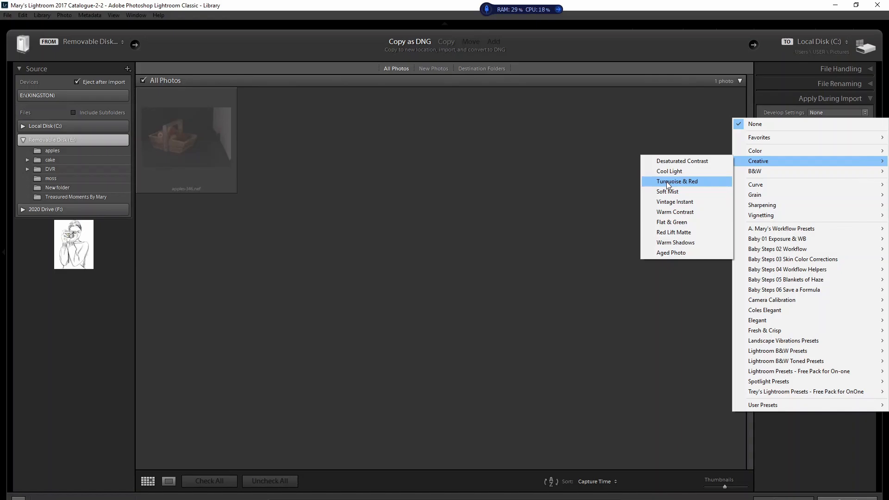
click(790, 458)
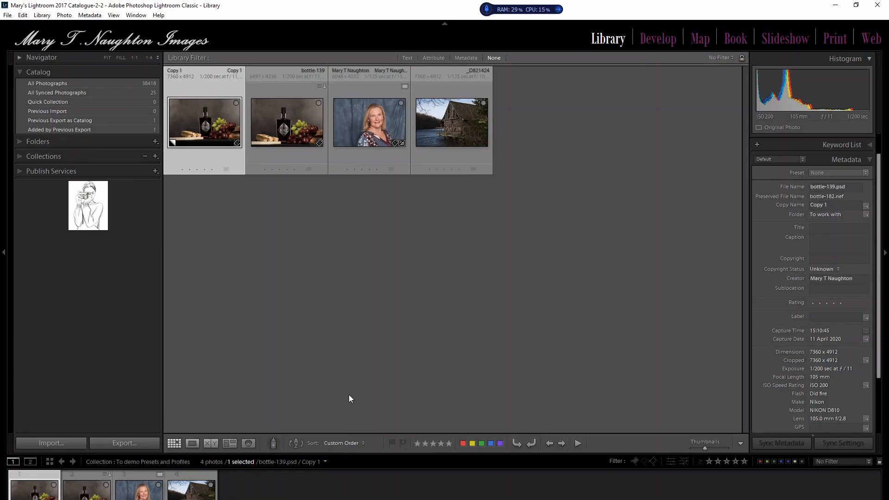
Step: Return to the Develop module and show the Navigator preview above the presets
click(19, 58)
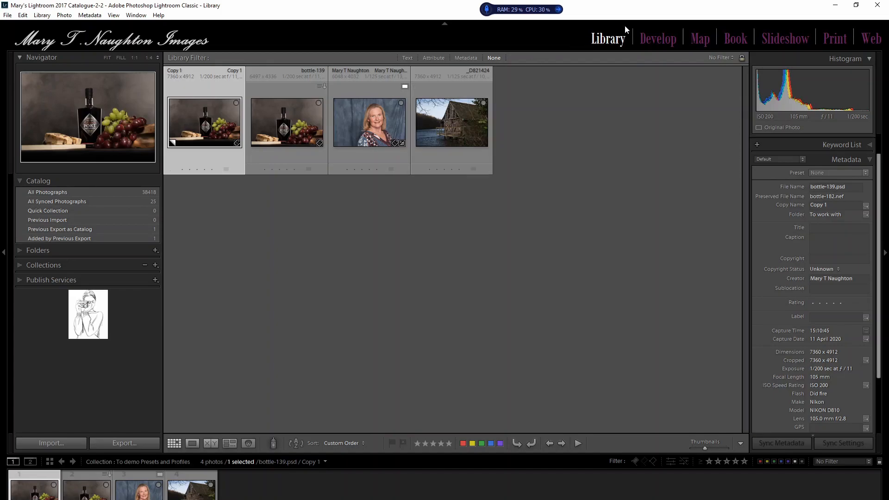
click(659, 39)
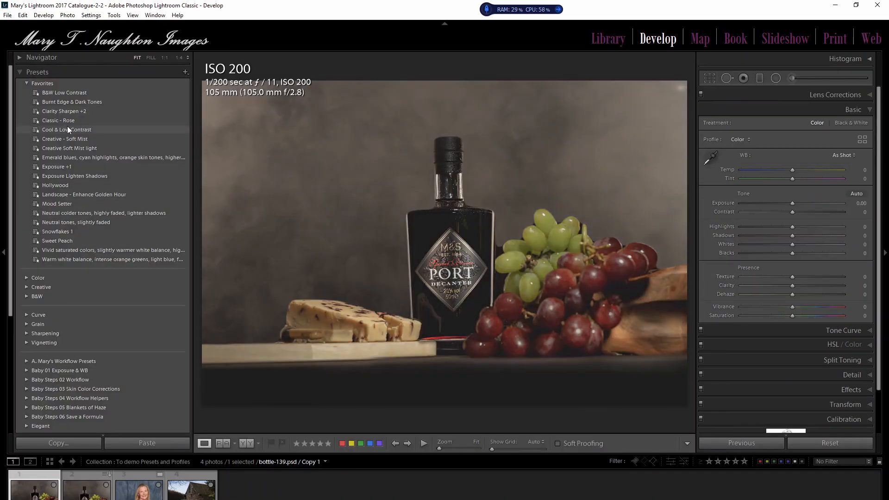
click(18, 55)
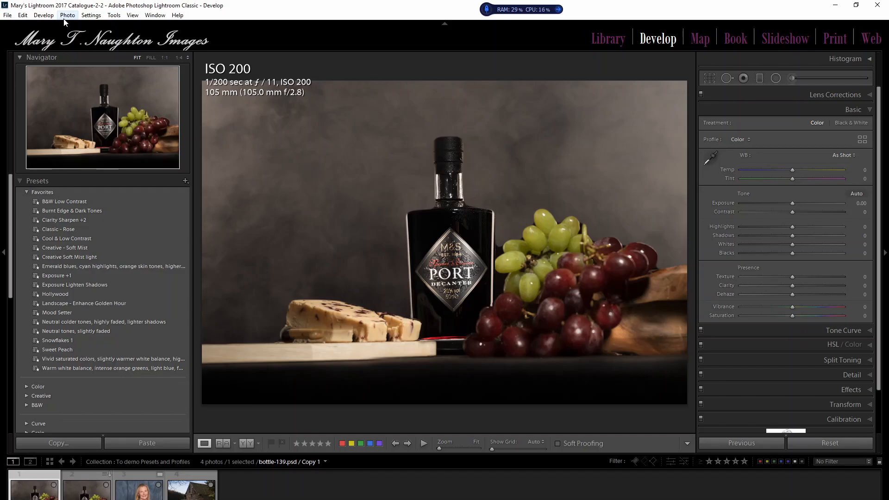
Step: Review the Presets preferences, including raw defaults, visibility and storage location, and close the preferences
click(22, 15)
click(57, 128)
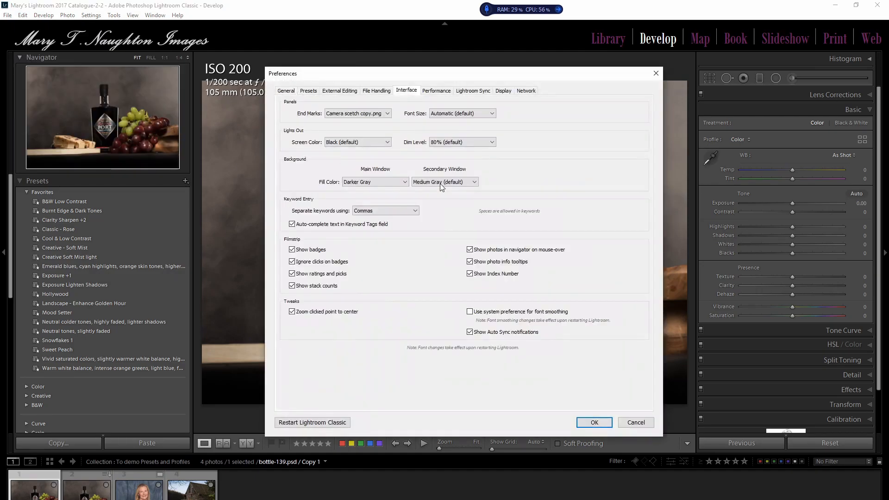
click(308, 91)
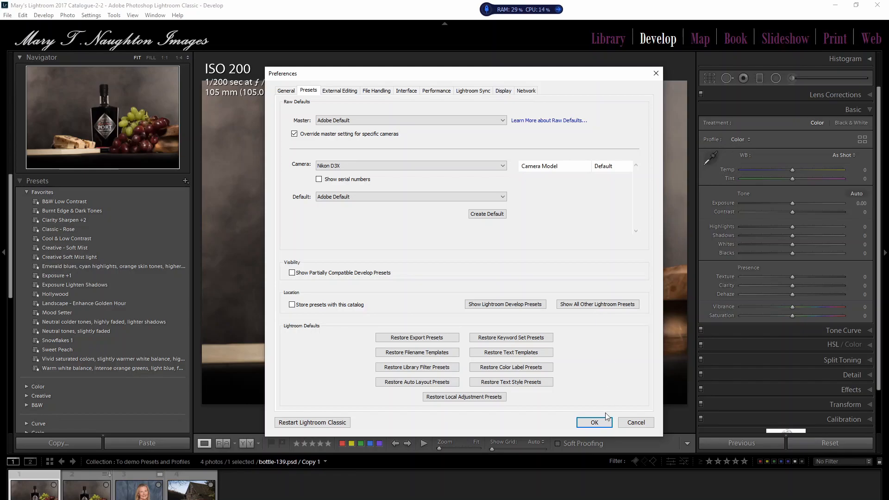
click(599, 423)
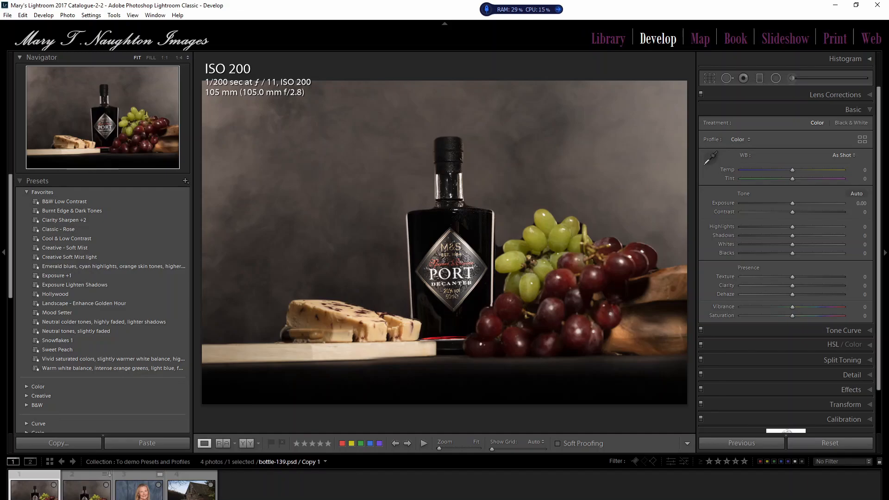
Step: Apply the Landscape - Enhance Golden Hour preset to the photo of the wooden boathouse by the lake
click(185, 494)
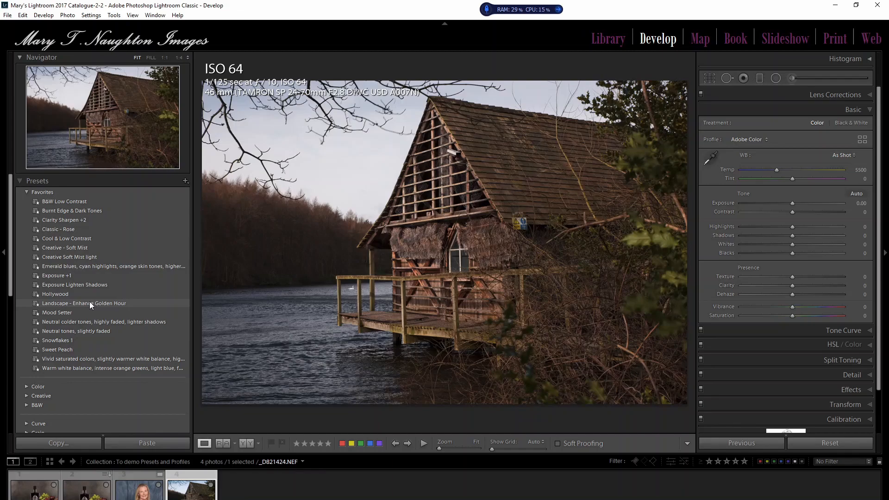
click(121, 303)
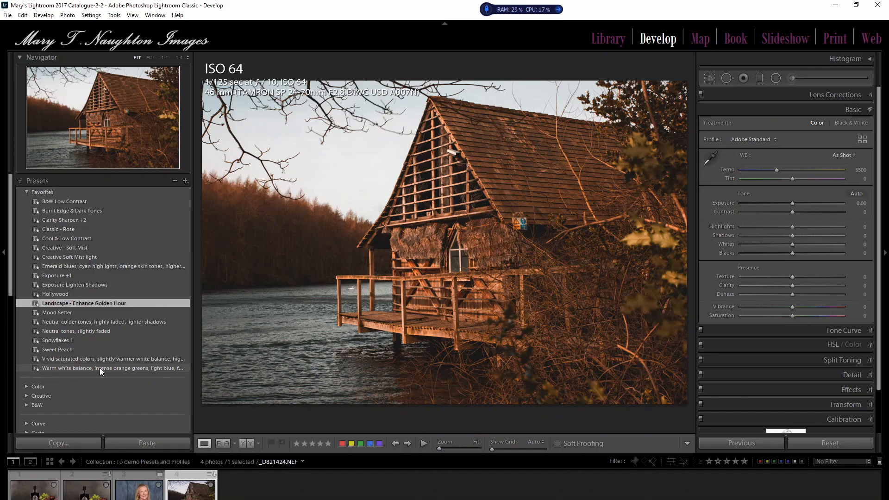
Step: Apply the Classic - Rose and Creative - Soft Mist presets in turn to the woman's portrait and reset its develop settings
click(143, 497)
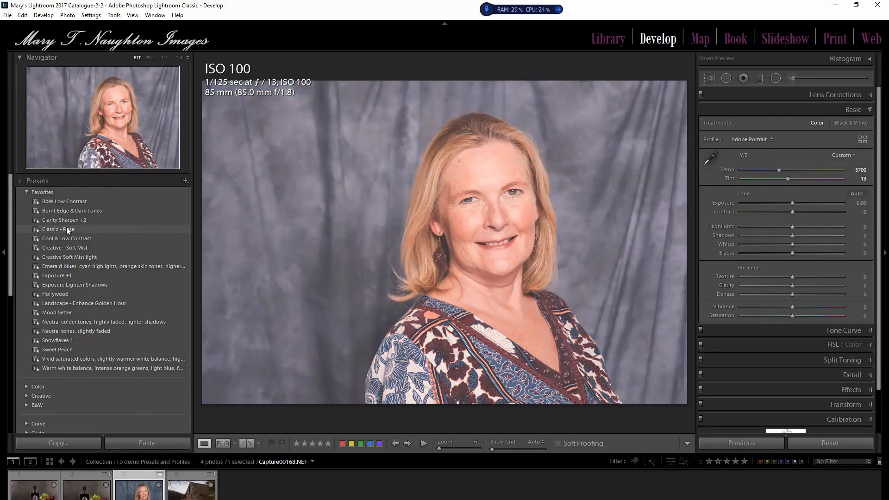
click(66, 227)
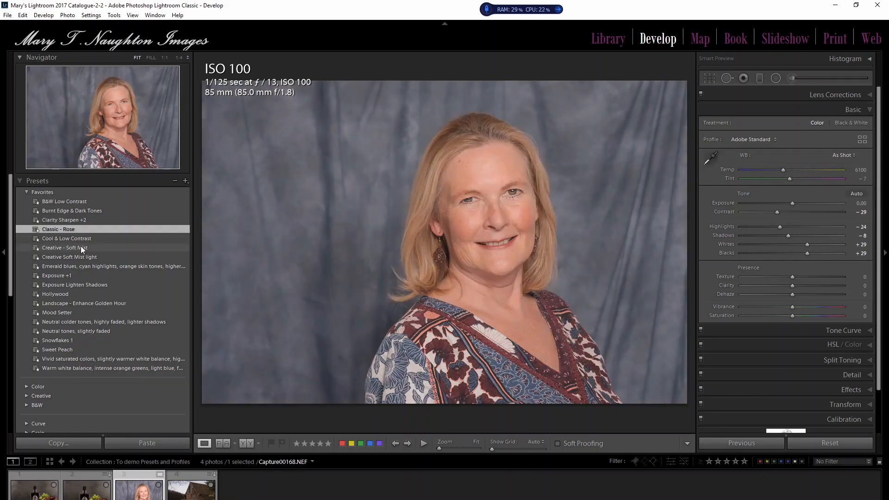
click(80, 247)
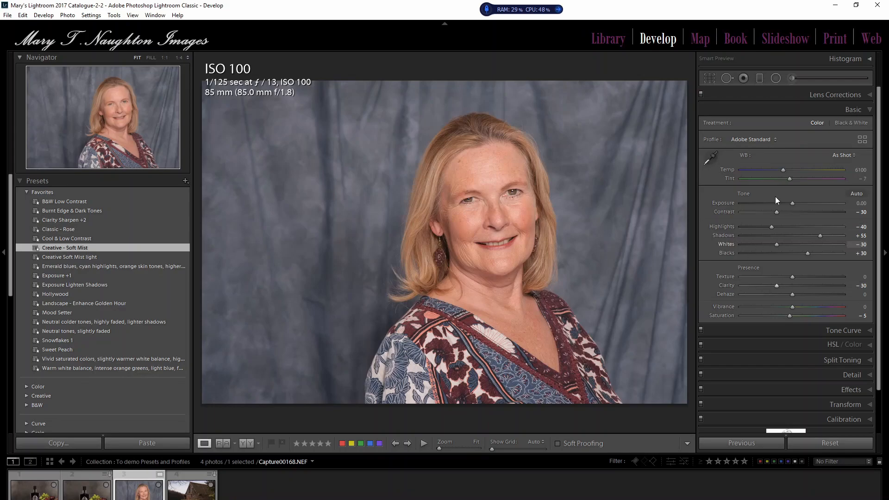
click(830, 443)
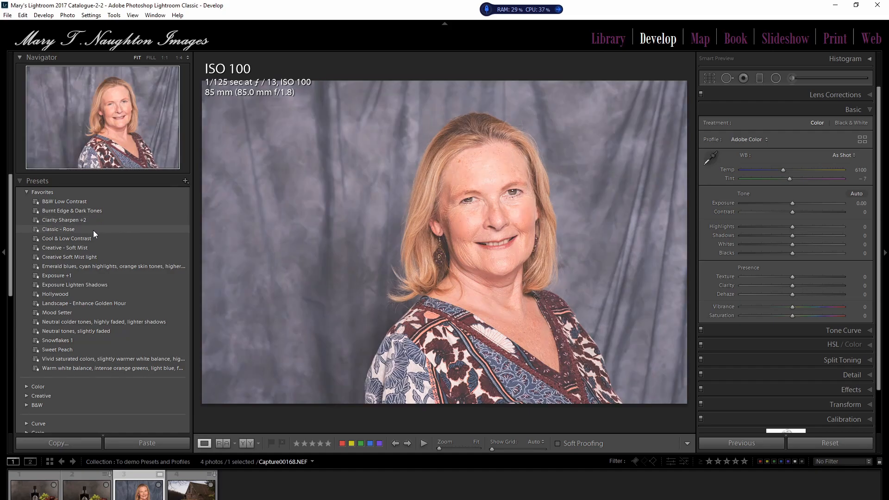
Step: Try Classic - Rose and Creative - Soft Mist separately on the portrait, resetting the photo after each preset
click(93, 230)
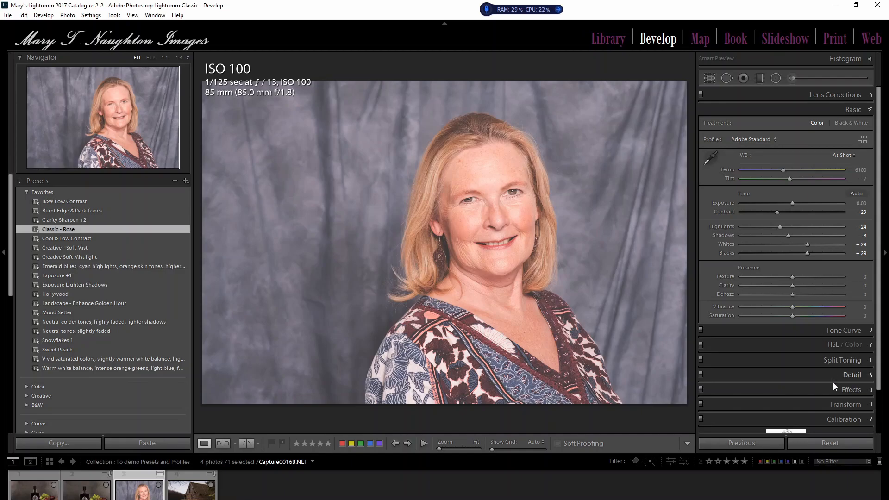
click(830, 442)
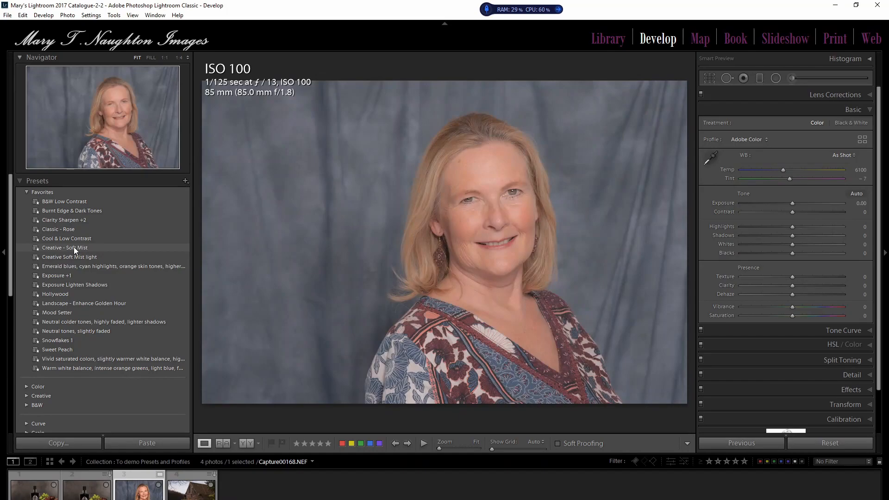
click(74, 247)
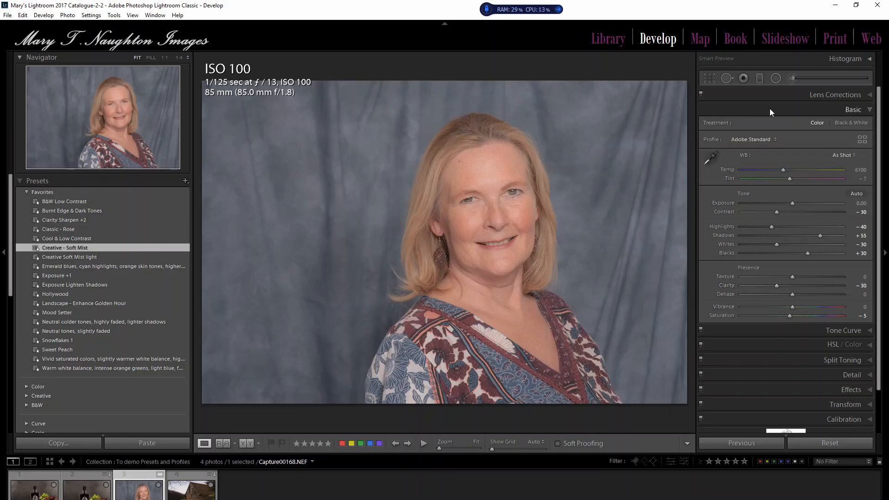
click(829, 443)
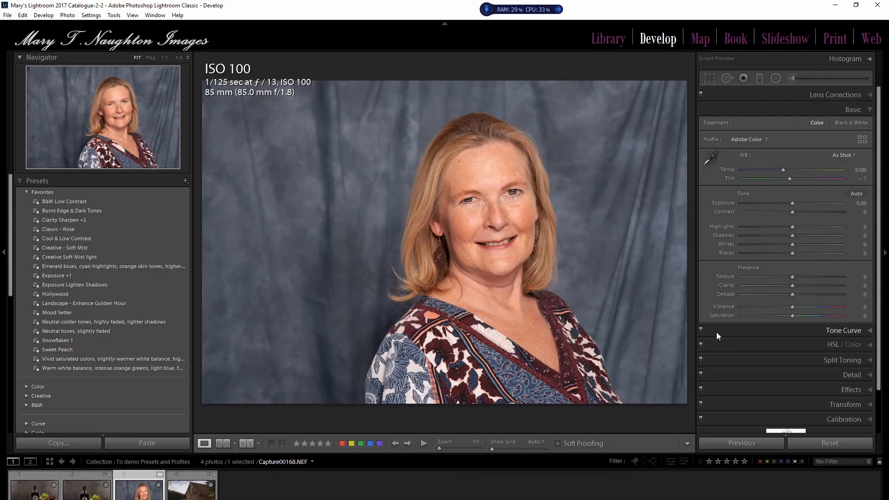
Step: Examine the Calibration settings, including the process version, shadow tint and red, green and blue primaries, and collapse them
drag(878, 278, 878, 325)
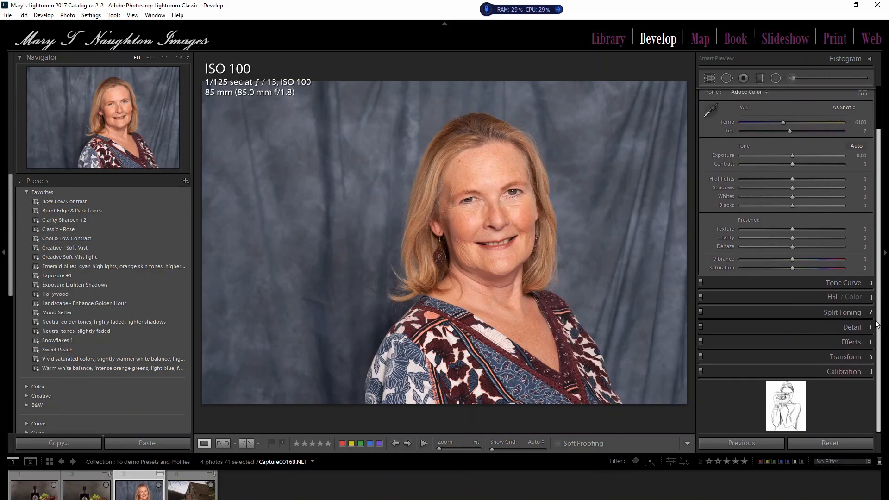
click(869, 374)
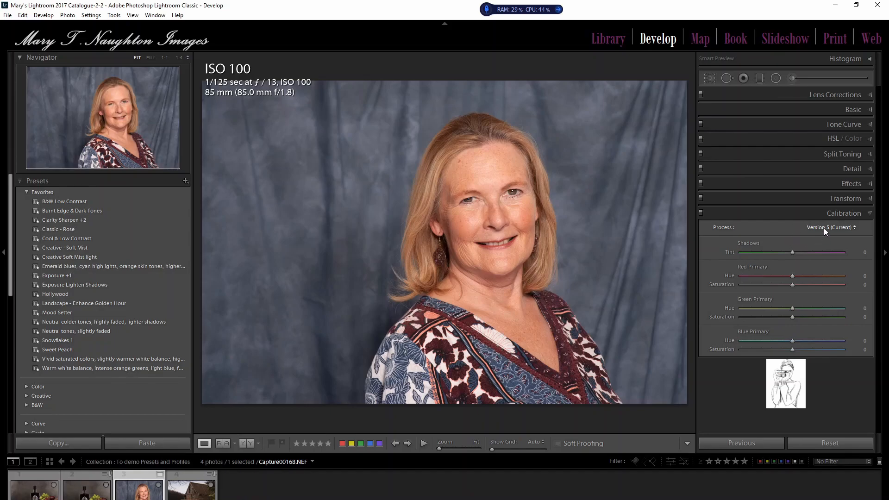
click(869, 214)
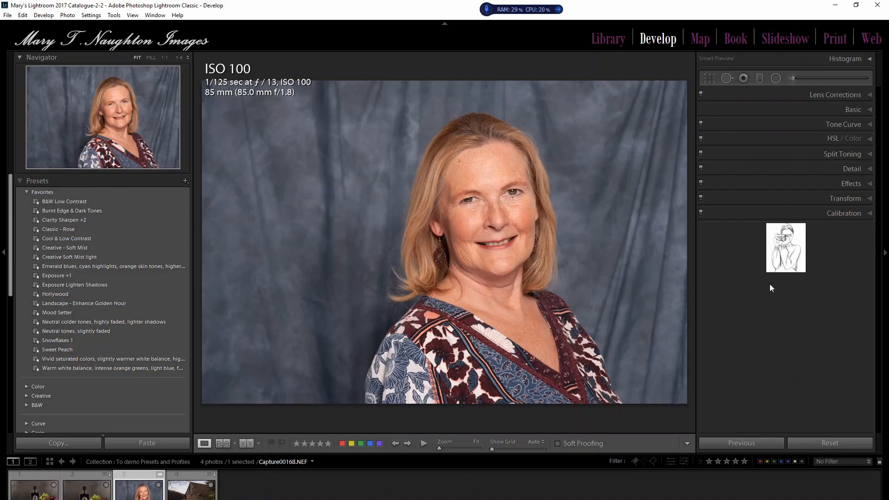
Step: Expand the Basic adjustments and change the woman's portrait to the Adobe Portrait profile
click(869, 110)
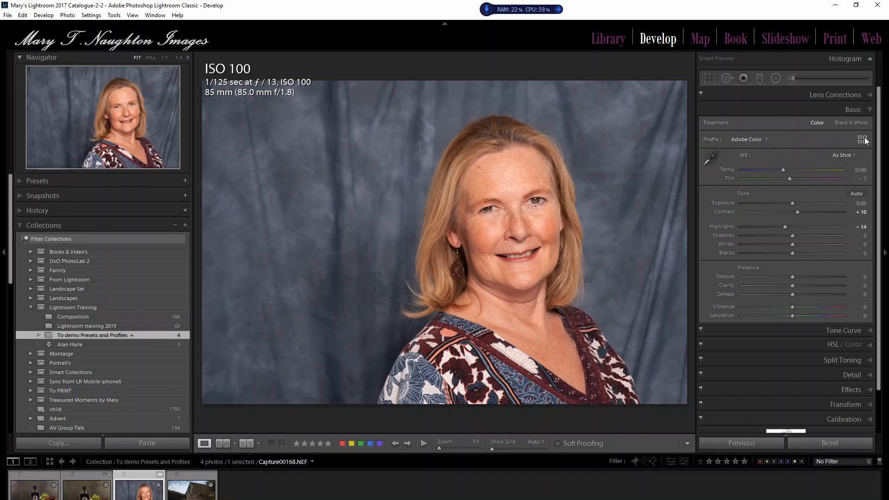
click(766, 139)
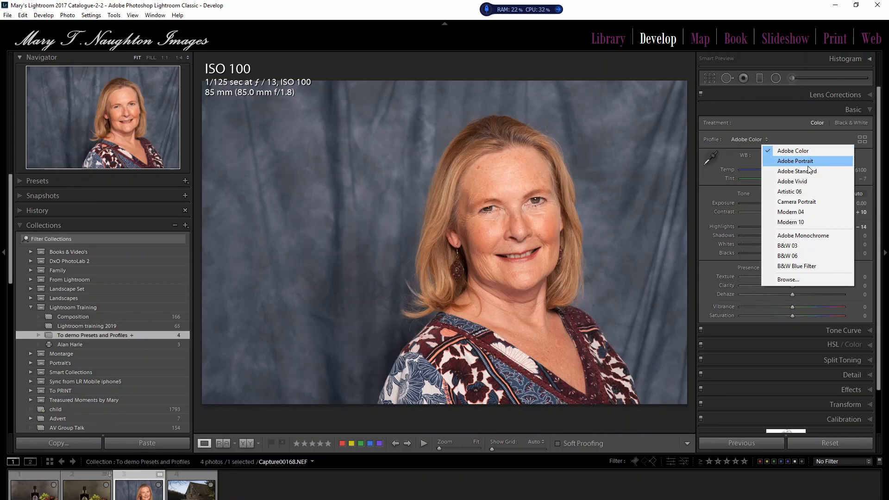
click(794, 162)
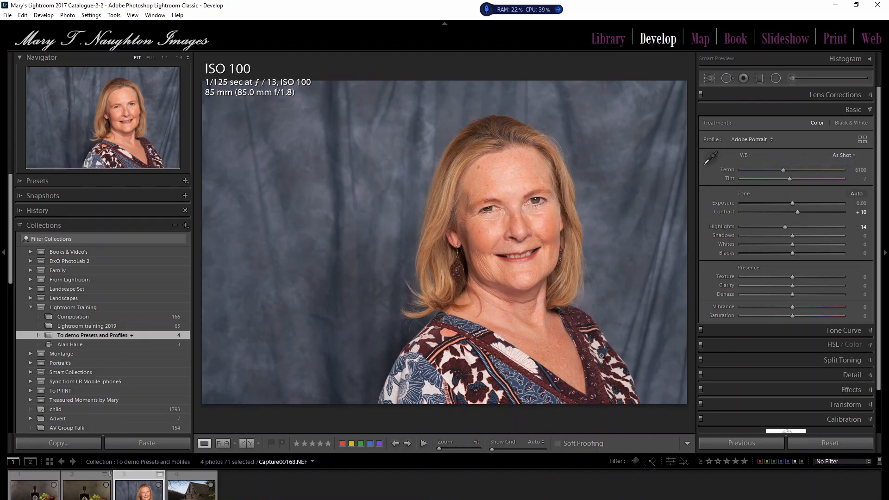
Step: Open the Profile Browser, examine the Adobe Raw profile thumbnails for the portrait, and collapse that group
click(771, 139)
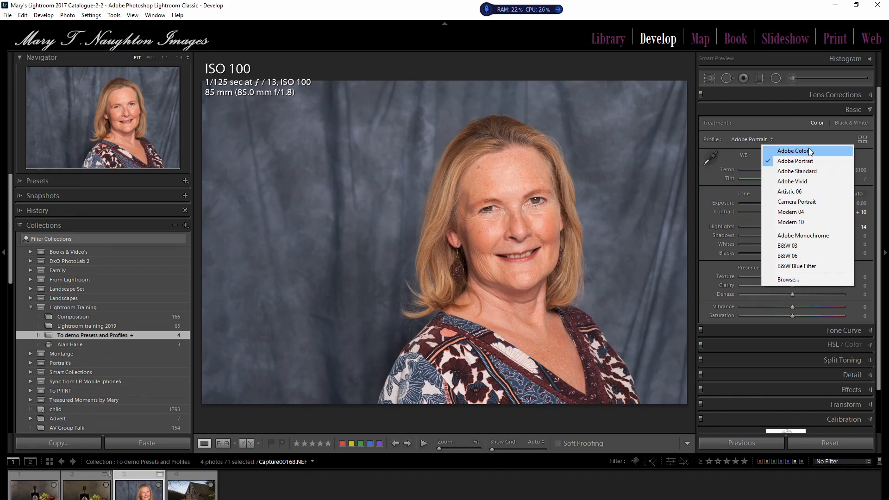
click(864, 140)
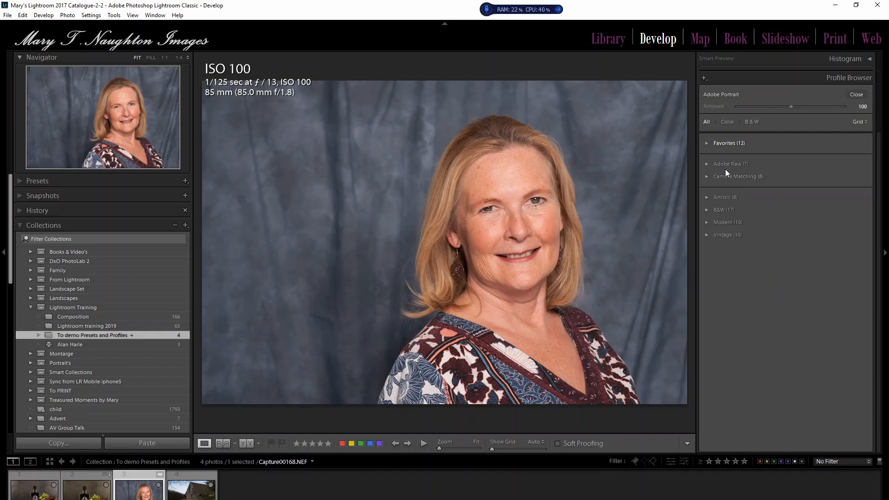
click(706, 164)
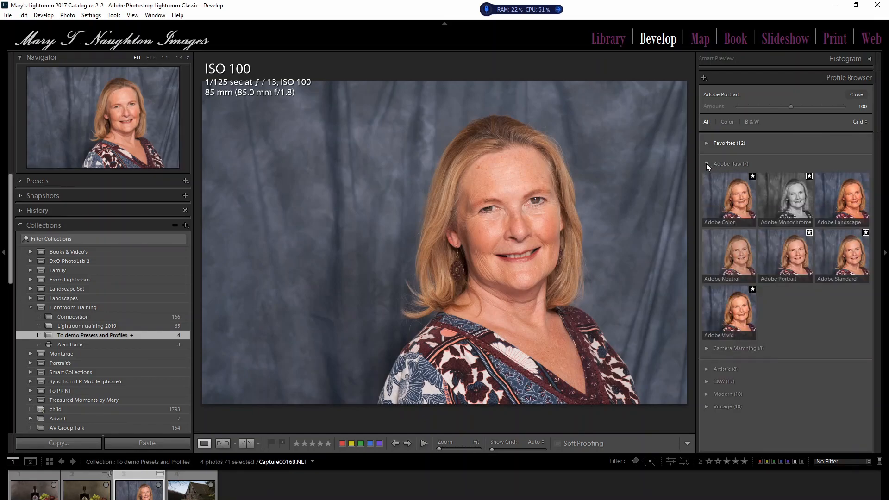
click(707, 163)
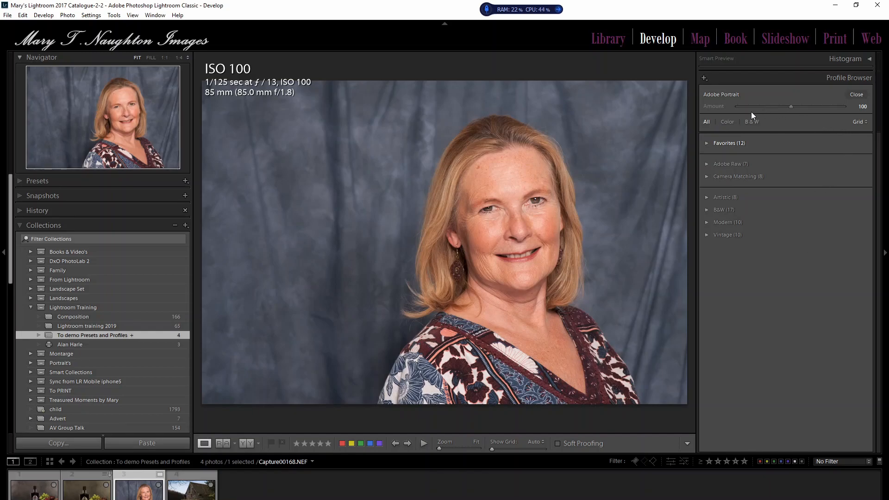
Step: Expand the Favorites profile group and hide the Navigator and Collections side panel to enlarge the photo
click(866, 124)
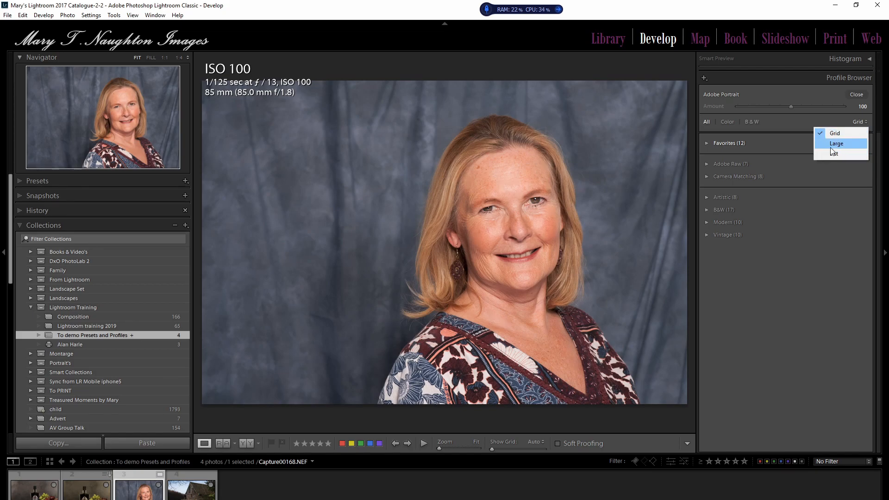
click(705, 143)
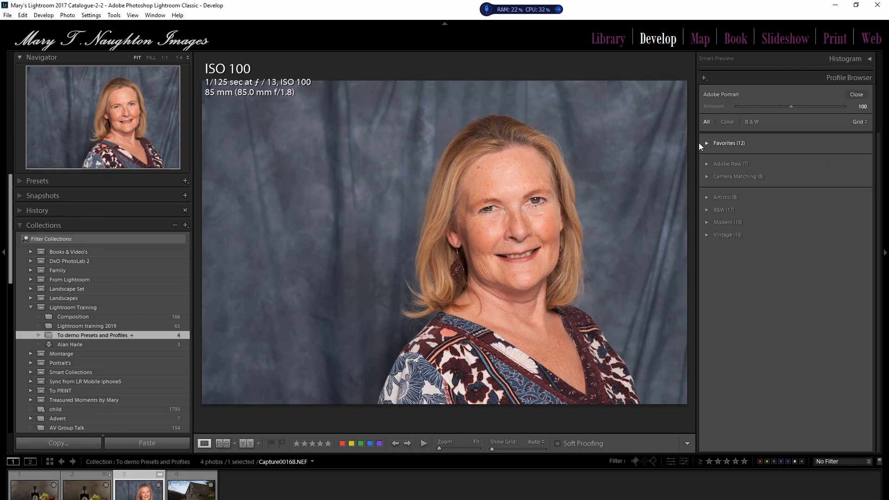
click(707, 143)
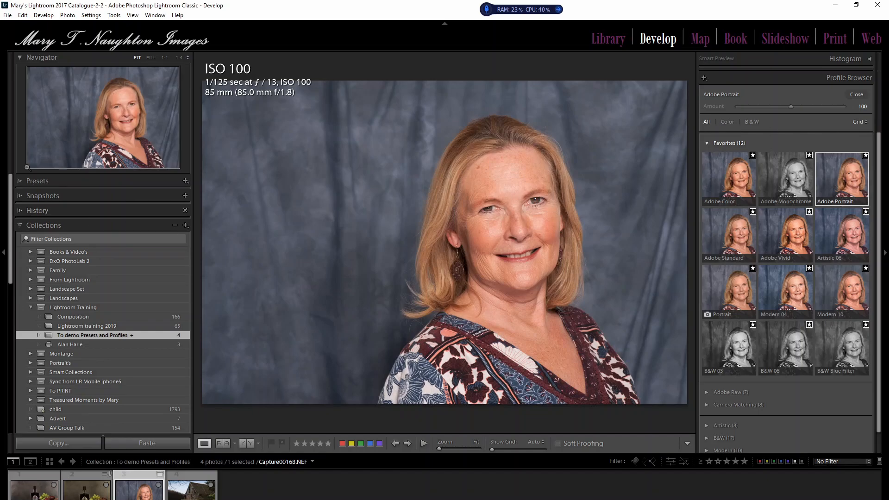
click(5, 254)
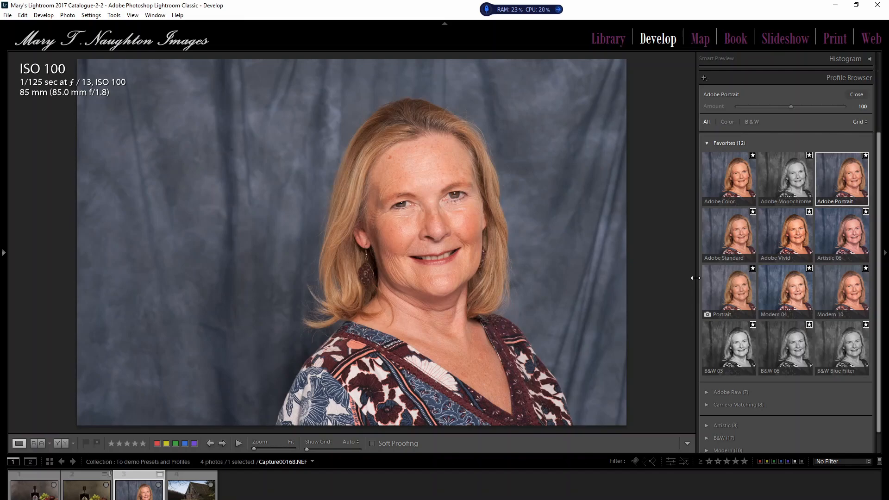
drag(696, 278, 612, 303)
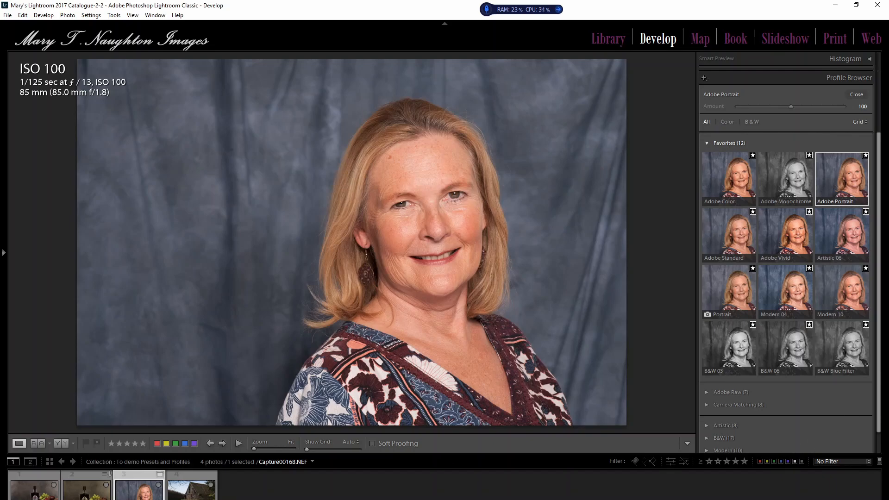
Step: View the favorite profiles in Large and List layouts, return to Grid, and collapse the Favorites group
click(860, 121)
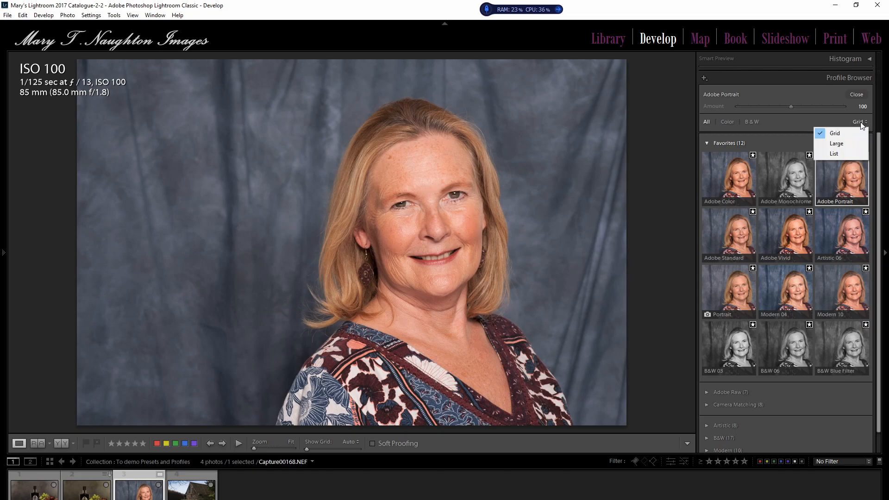
click(832, 143)
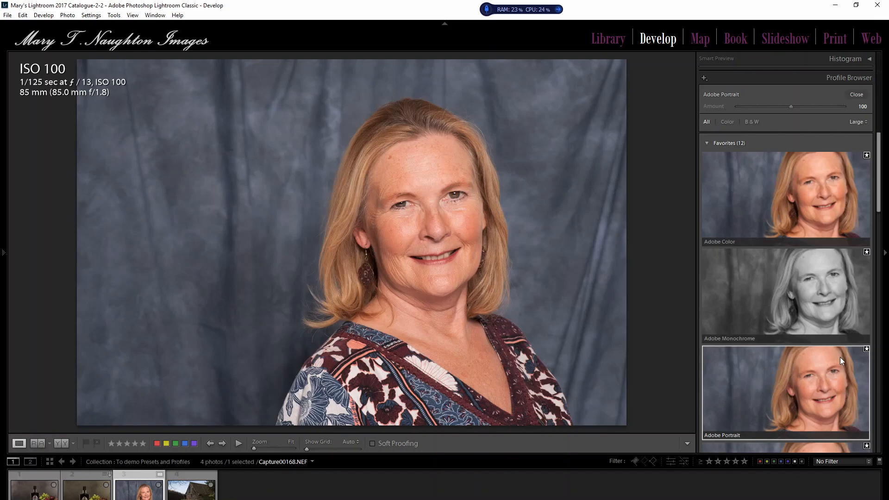
click(867, 124)
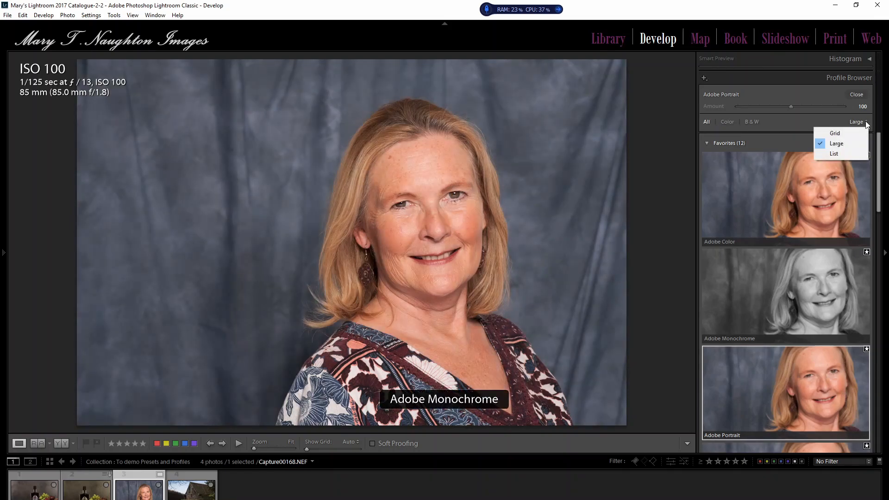
click(837, 154)
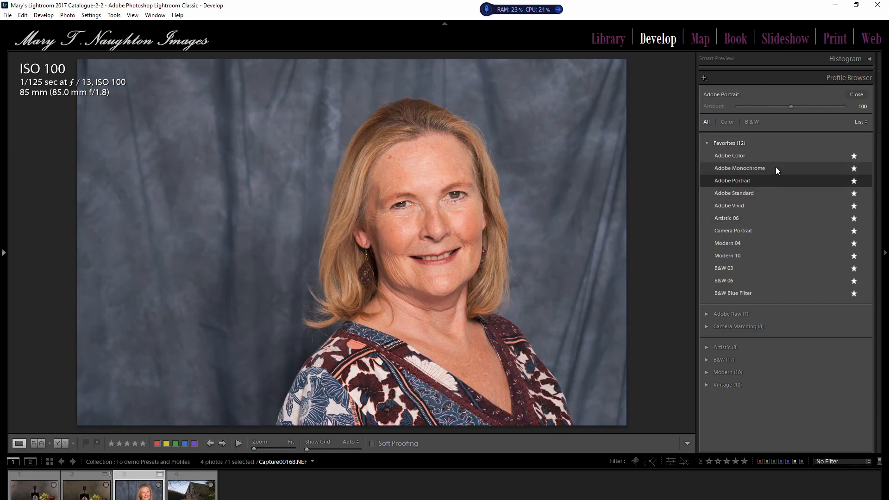
click(863, 123)
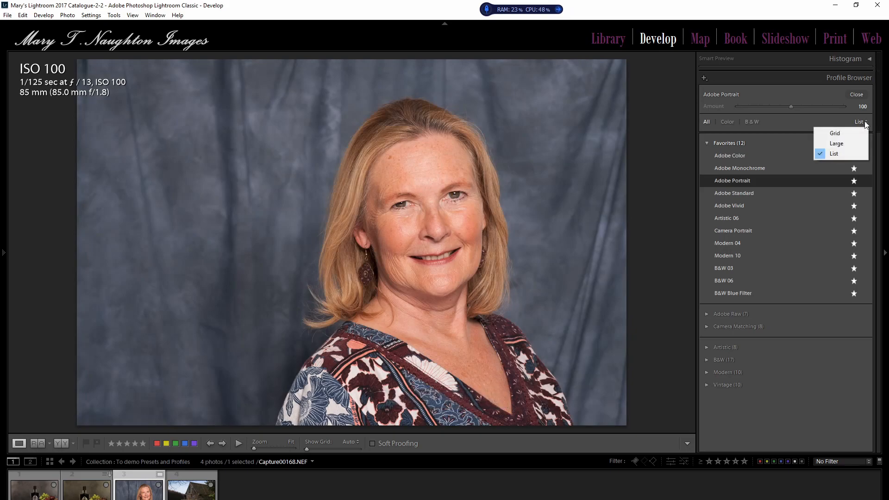
click(843, 132)
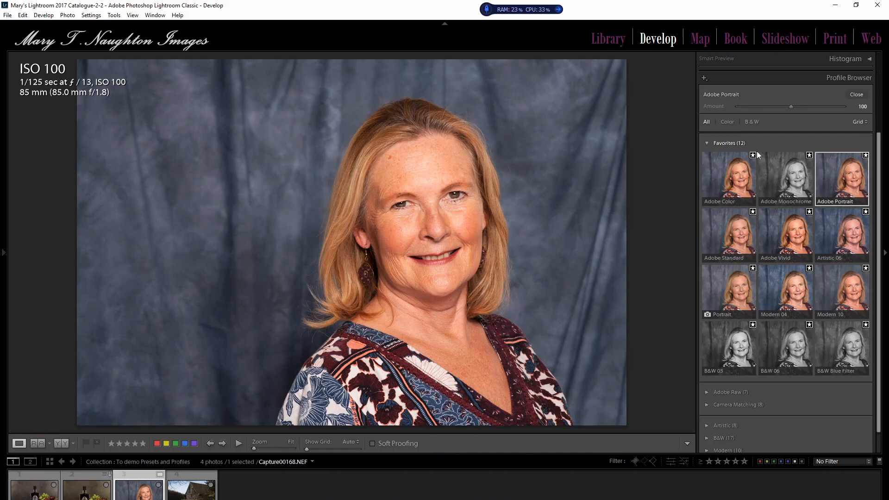
click(706, 142)
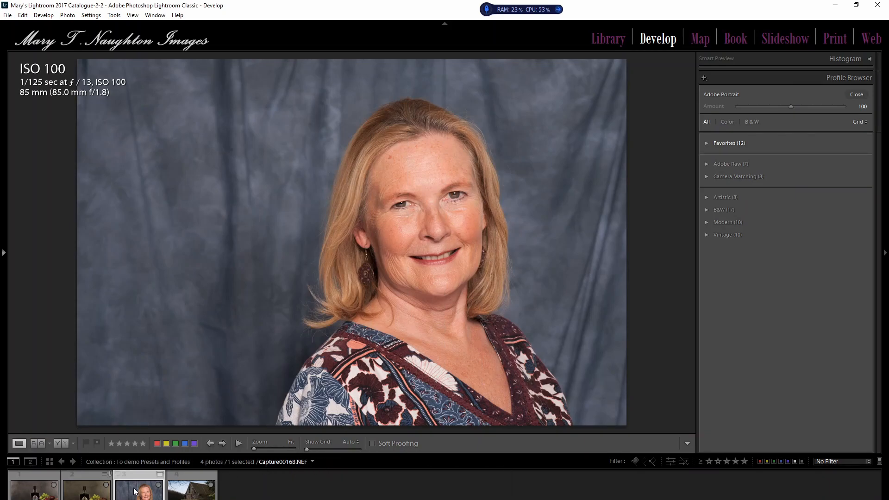
Step: Compare the profile groups offered for the port bottle JPEG and the raw portrait, finishing on the bottle photo
click(95, 494)
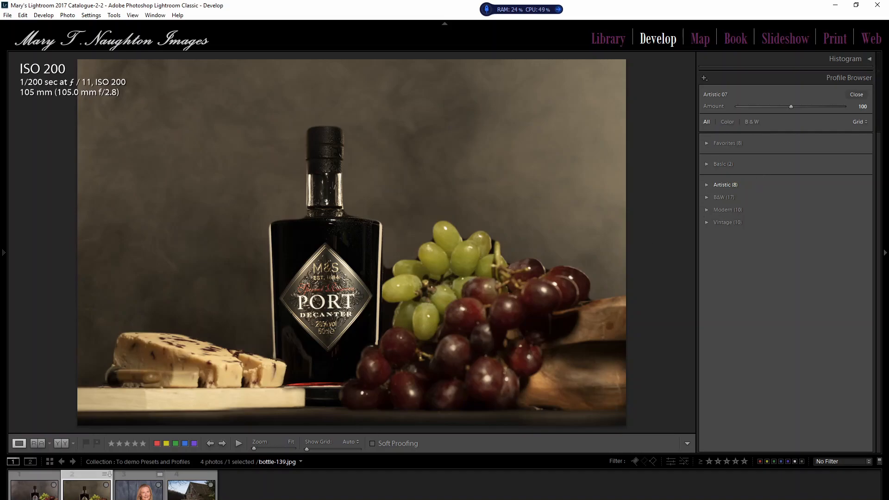
click(145, 494)
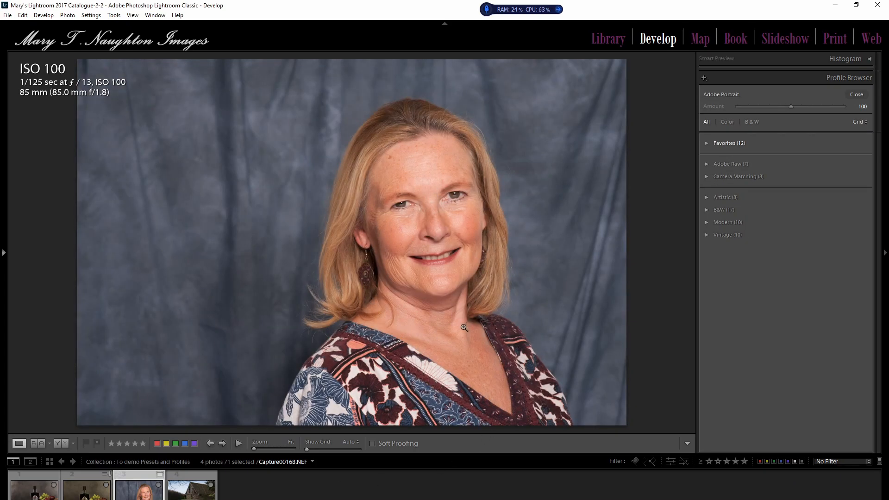
click(93, 496)
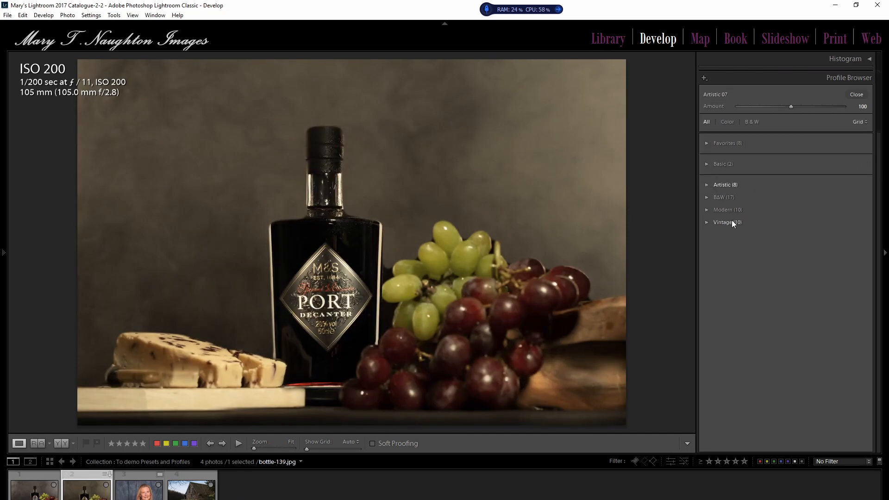
Step: Try the Modern 01 profile on the port bottle photo, switch it to Modern 08, and collapse the Modern group
click(707, 209)
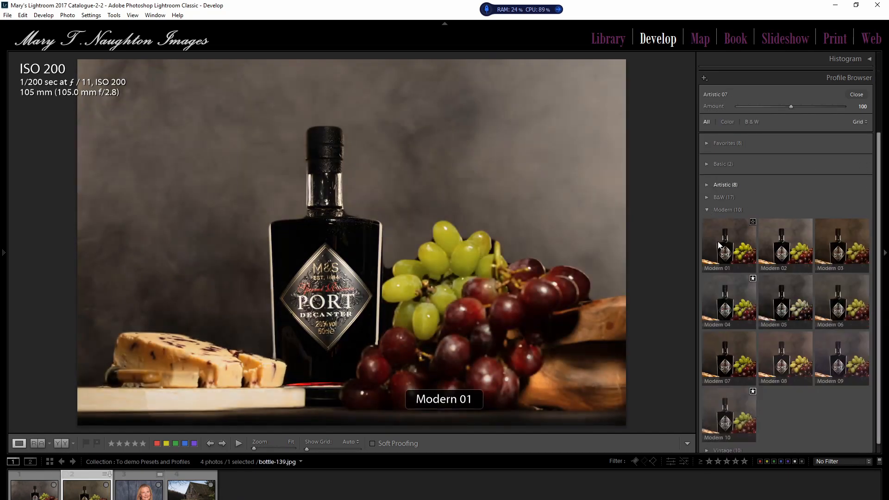
click(720, 247)
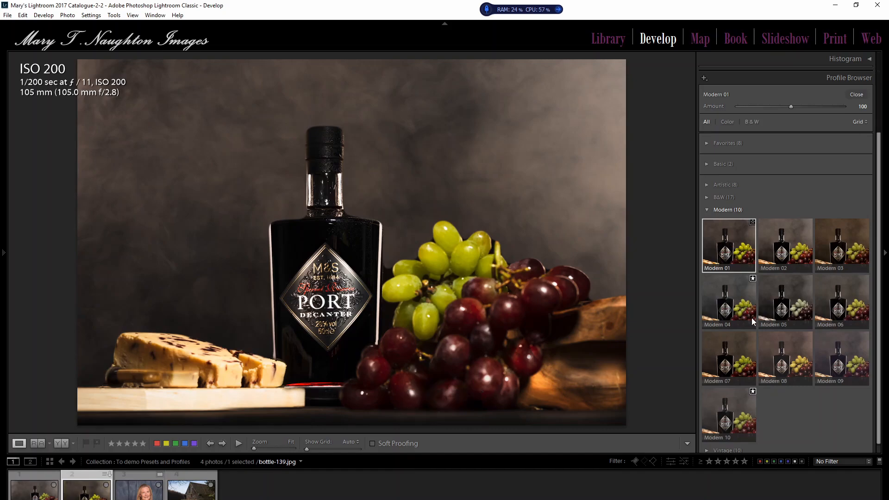
click(795, 363)
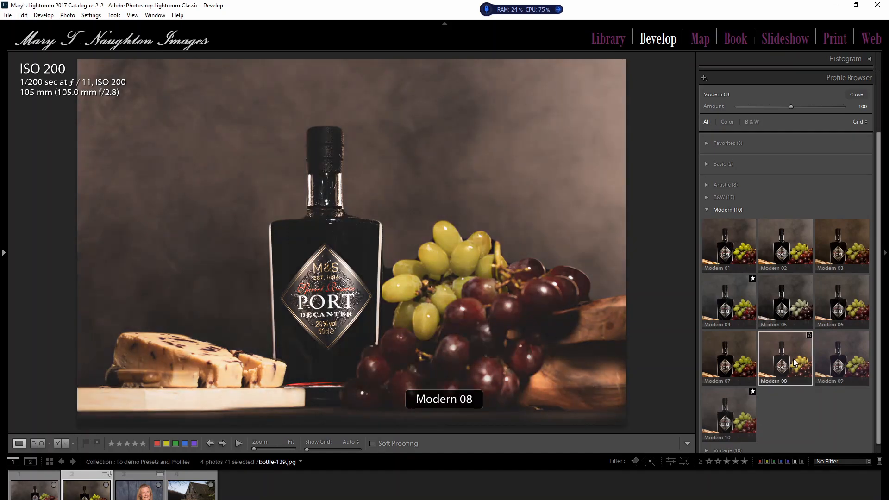
click(708, 210)
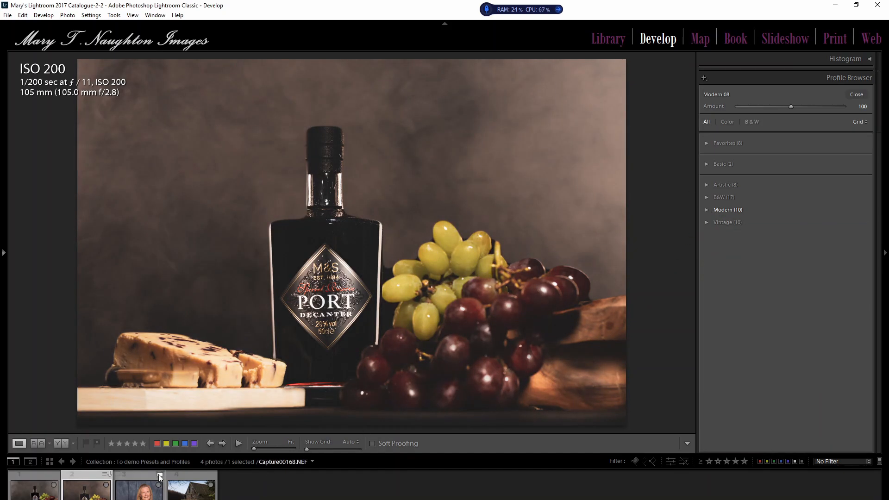
Step: Apply the Camera Matching Portrait profile to the woman's portrait and collapse the Camera Matching group
click(140, 493)
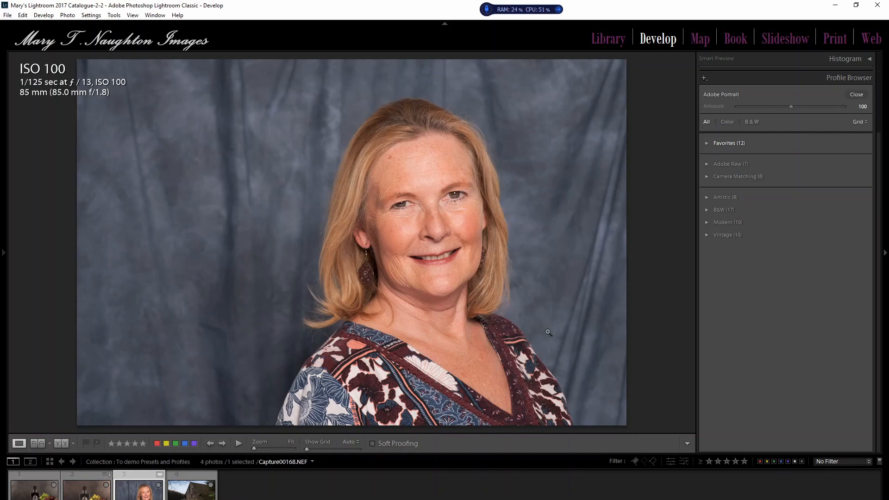
click(706, 177)
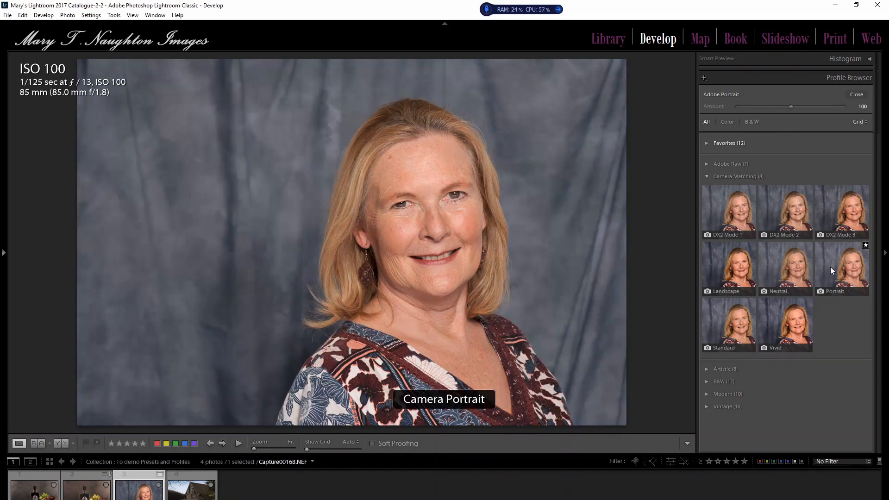
click(854, 266)
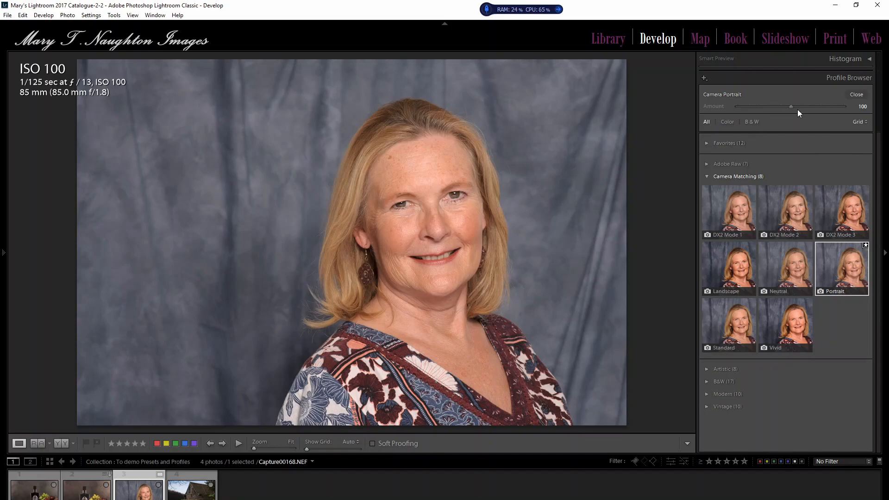
click(706, 177)
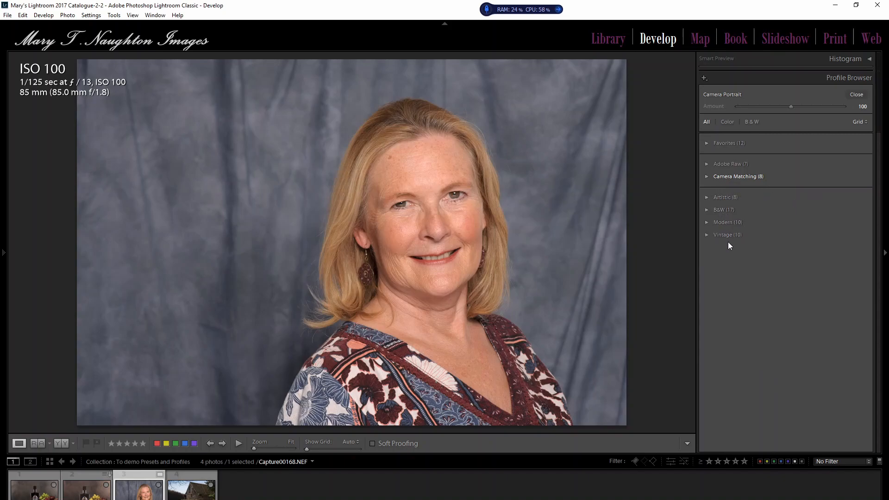
Step: Apply the Modern 04 profile to the portrait and try lower and higher strengths, ending with the Amount at 102
click(707, 222)
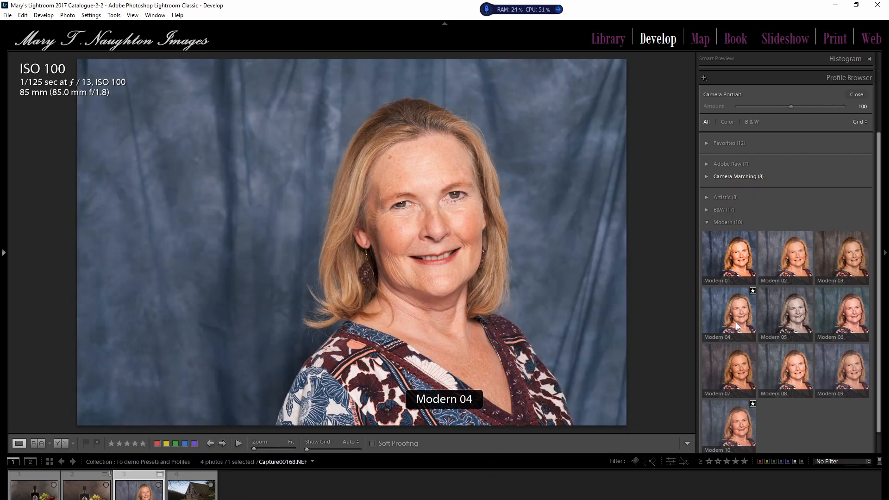
click(733, 313)
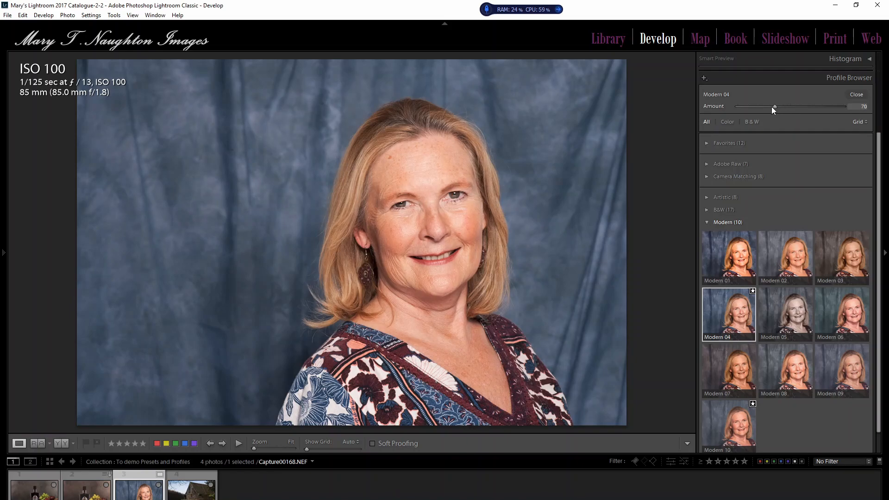
drag(768, 107, 849, 99)
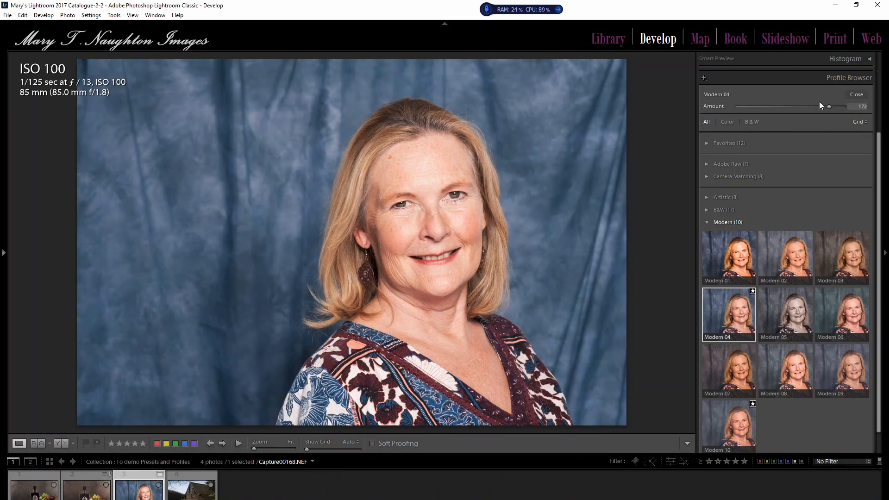
drag(772, 101, 791, 105)
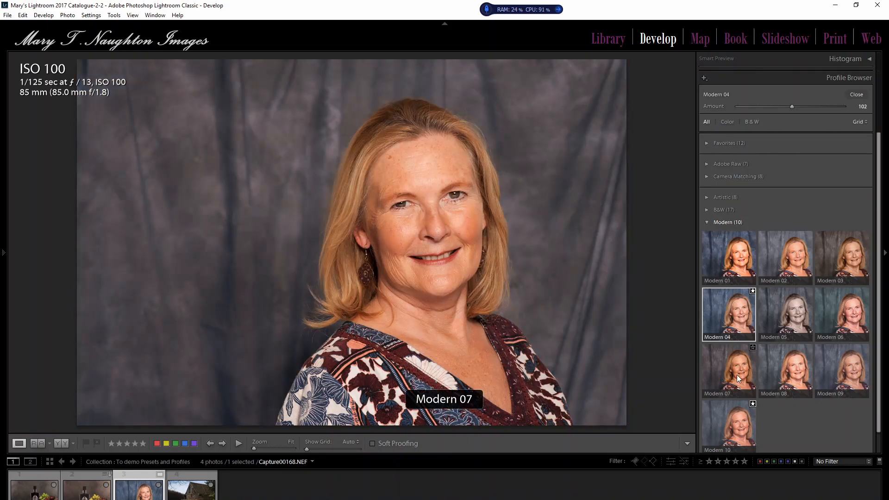
Step: Try the Modern 07 profile on the portrait, switch to Modern 03 at Amount 99, and close the Profile Browser
click(737, 374)
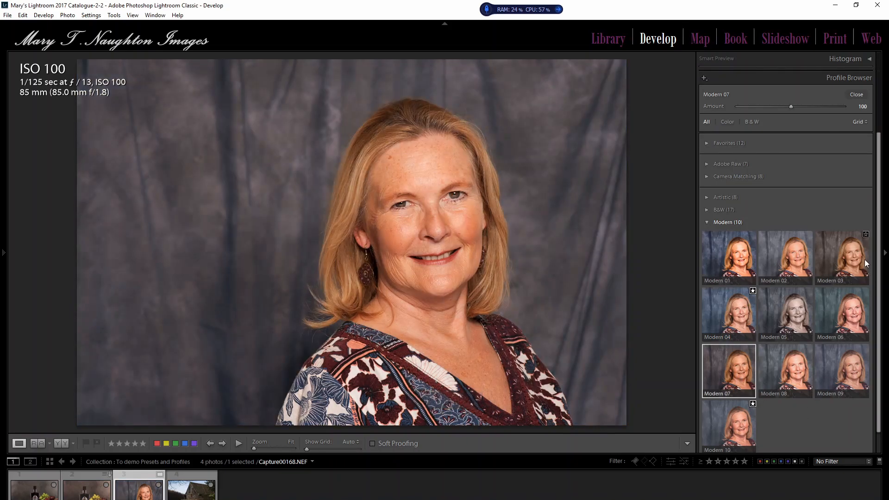
click(849, 262)
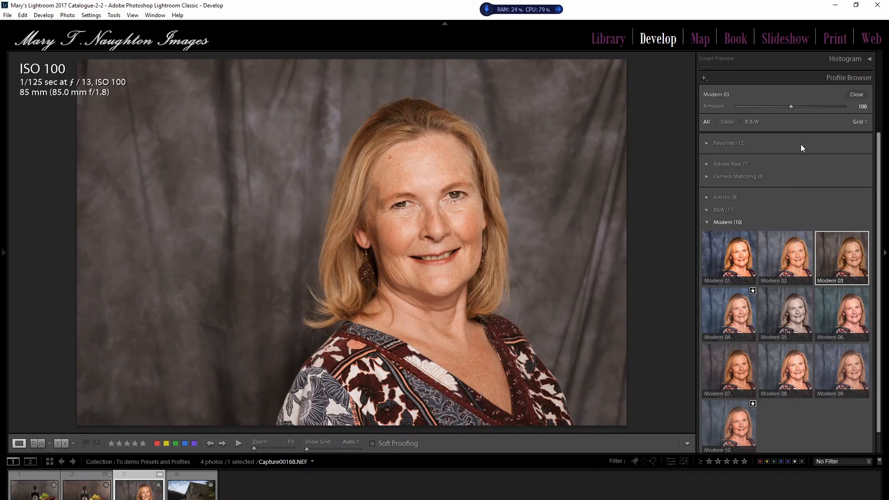
mouse_move(790, 106)
mouse_down()
mouse_move(729, 104)
mouse_move(834, 103)
mouse_move(790, 102)
mouse_up()
click(842, 254)
click(855, 95)
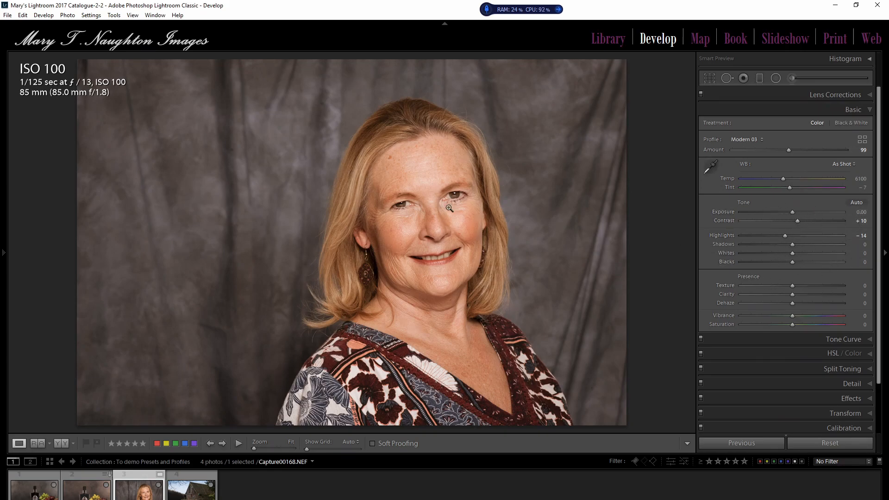
Step: Reset the portrait's develop settings and apply the Modern 03 profile with an Amount of 83
click(3, 254)
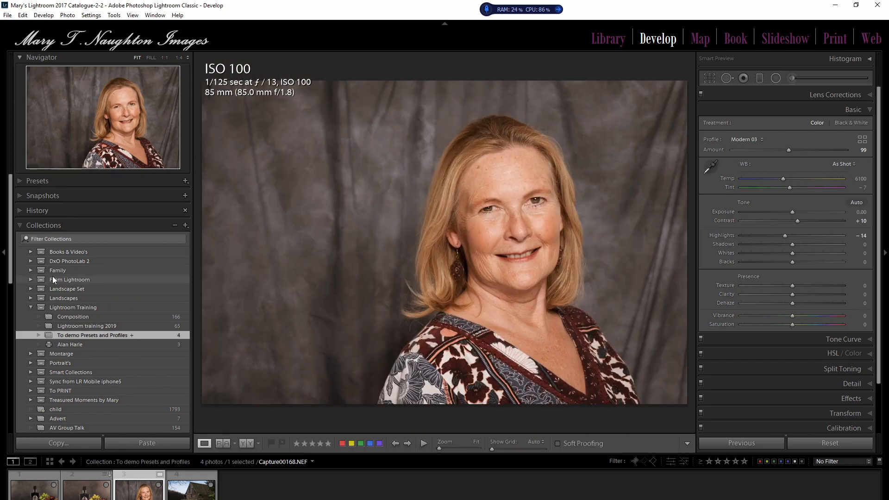
click(823, 444)
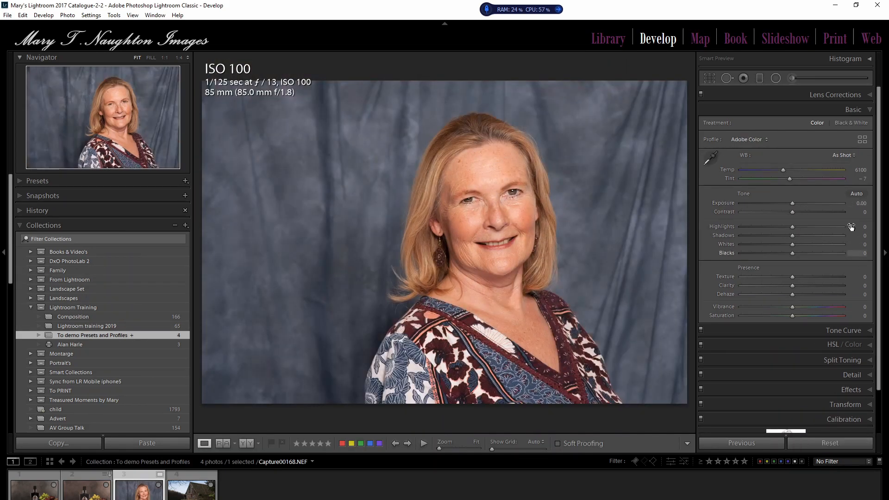
click(860, 138)
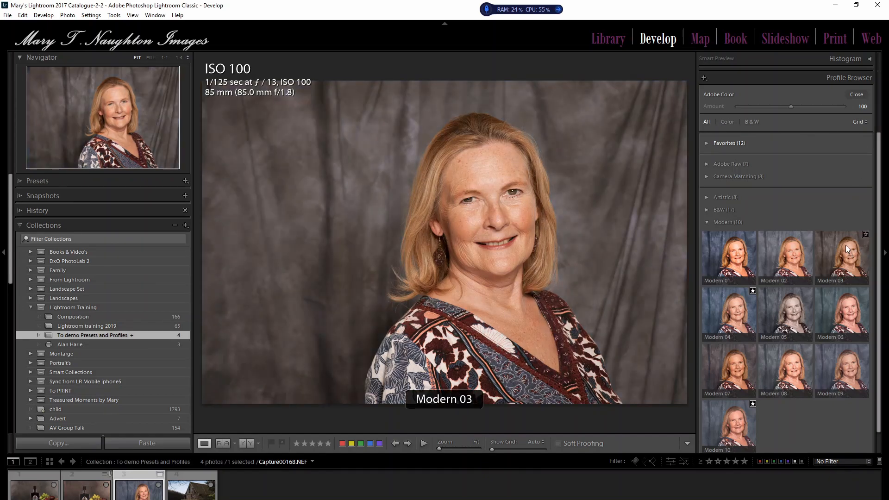
click(850, 259)
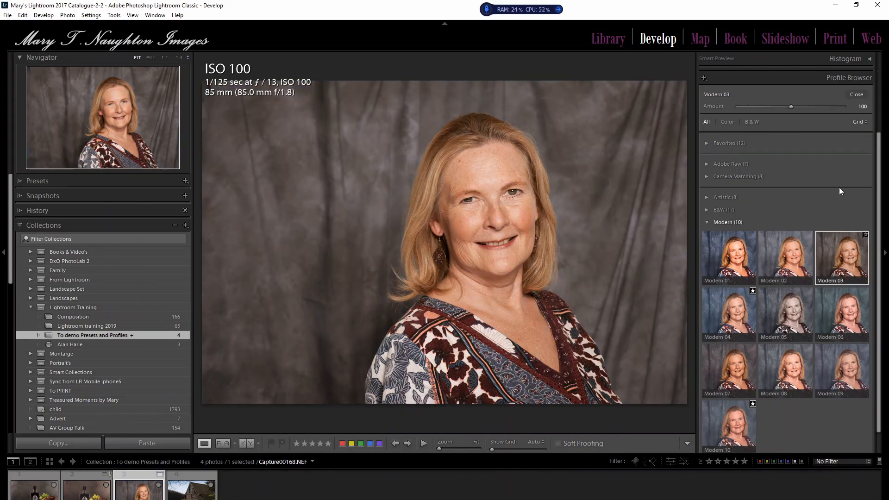
drag(790, 106, 780, 107)
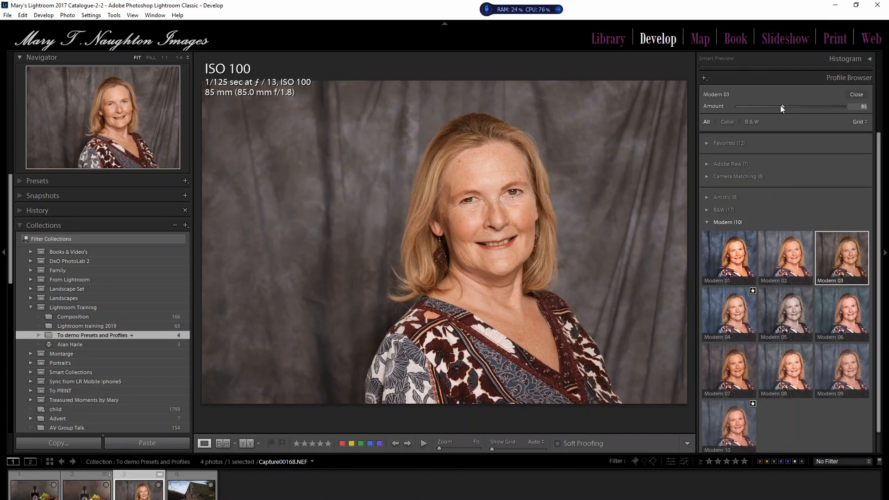
drag(779, 104, 777, 105)
click(857, 94)
Step: Set the portrait's Highlights to +10 and Texture to -25
mouse_move(791, 237)
mouse_down()
mouse_move(811, 237)
mouse_move(796, 237)
mouse_up()
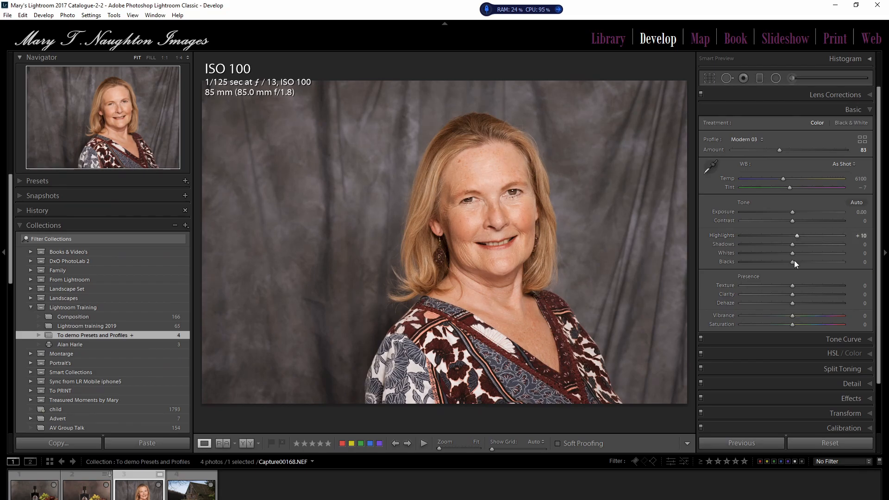
drag(791, 285, 781, 288)
Step: Open the boathouse photo, collapse the Modern group in its Profile Browser, and close the browser
click(193, 491)
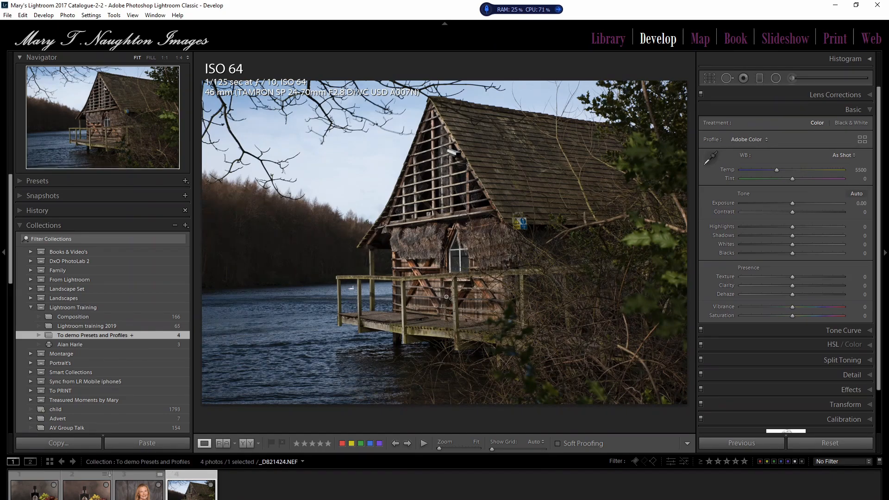
click(861, 139)
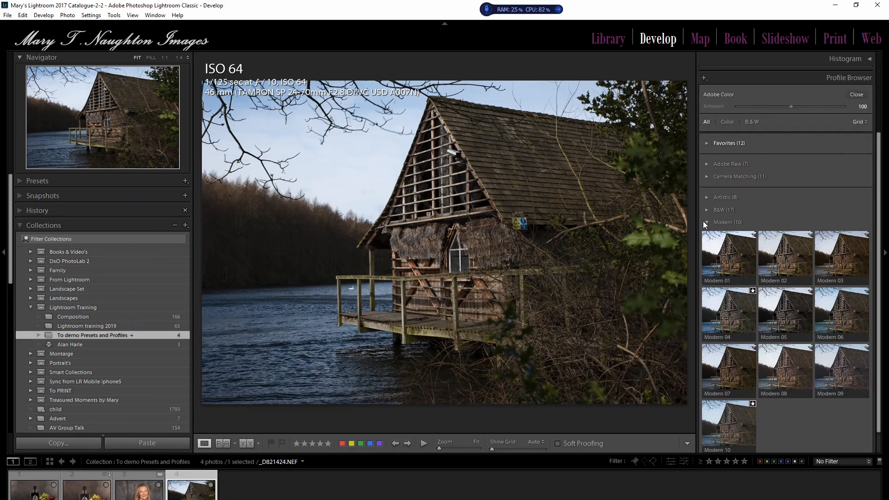
click(707, 223)
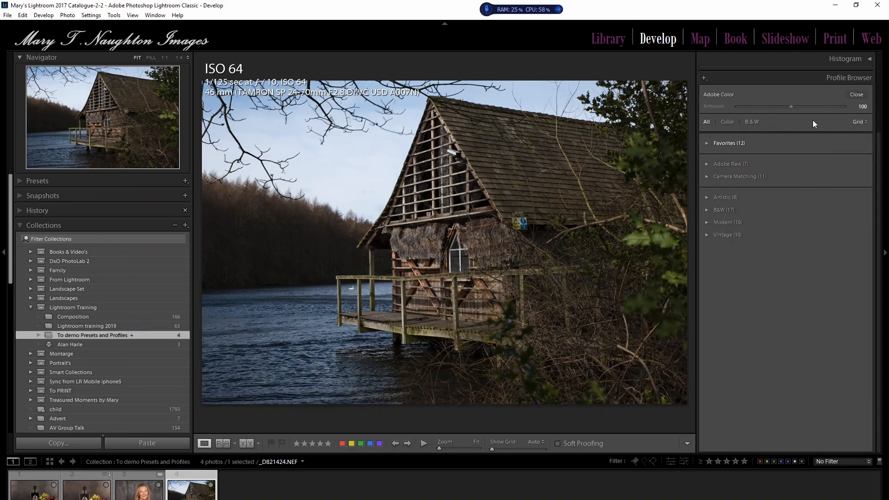
click(855, 95)
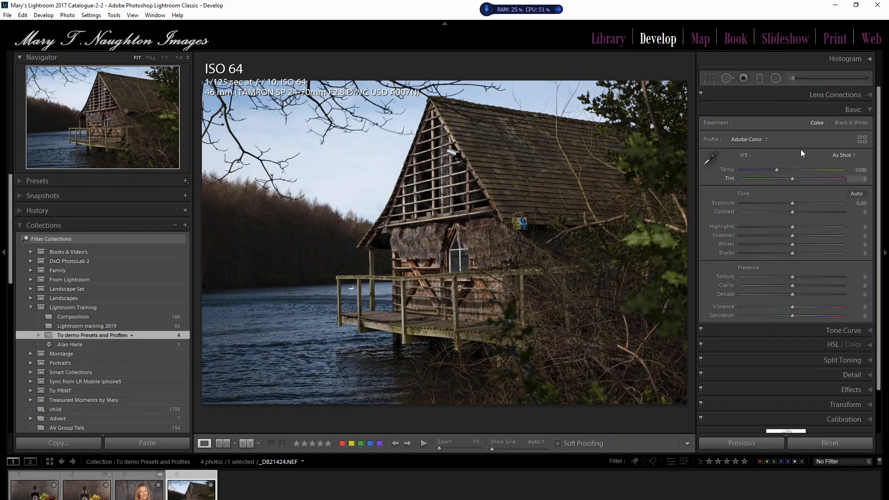
Step: Compare the Black & White and Color treatments on the boathouse photo, finishing on Color
click(849, 124)
click(819, 122)
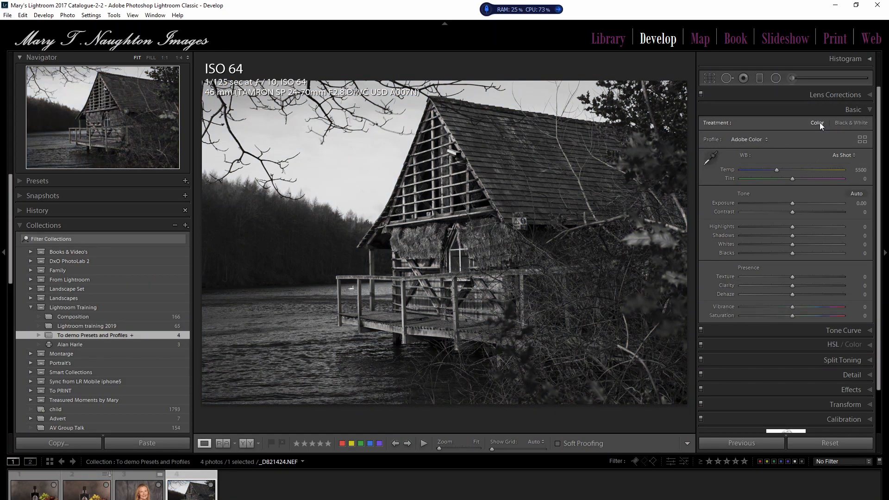
click(843, 122)
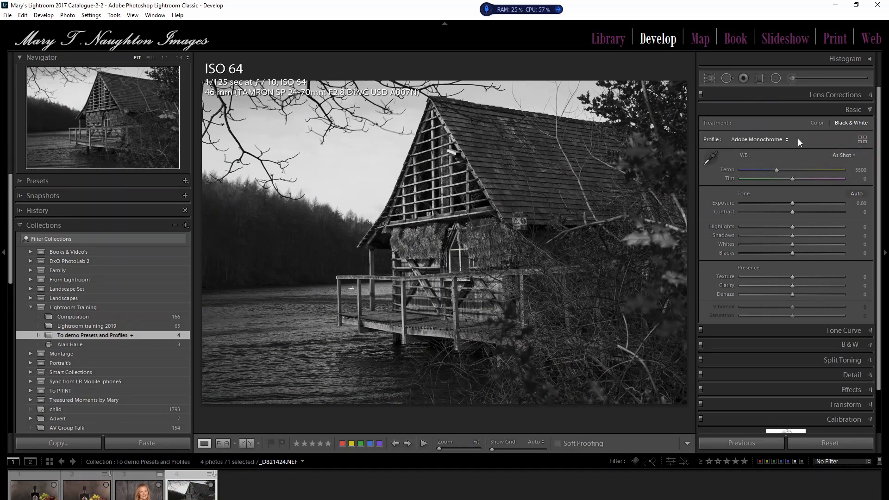
click(815, 123)
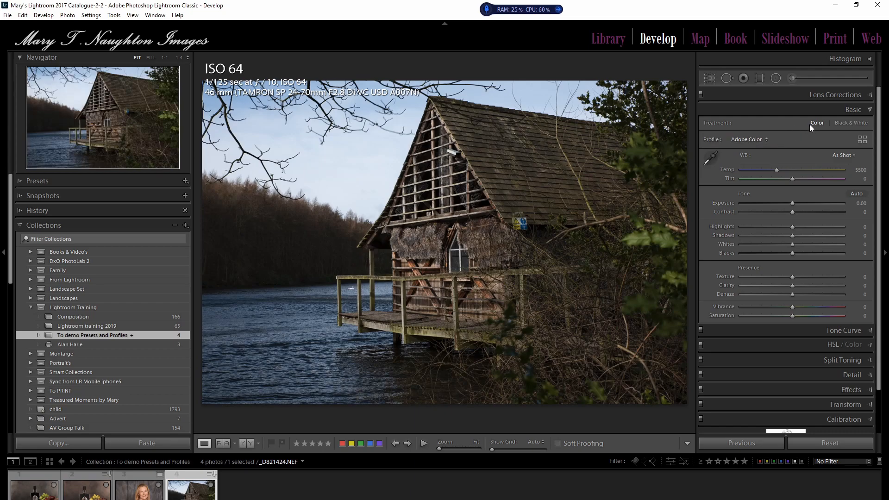
click(843, 122)
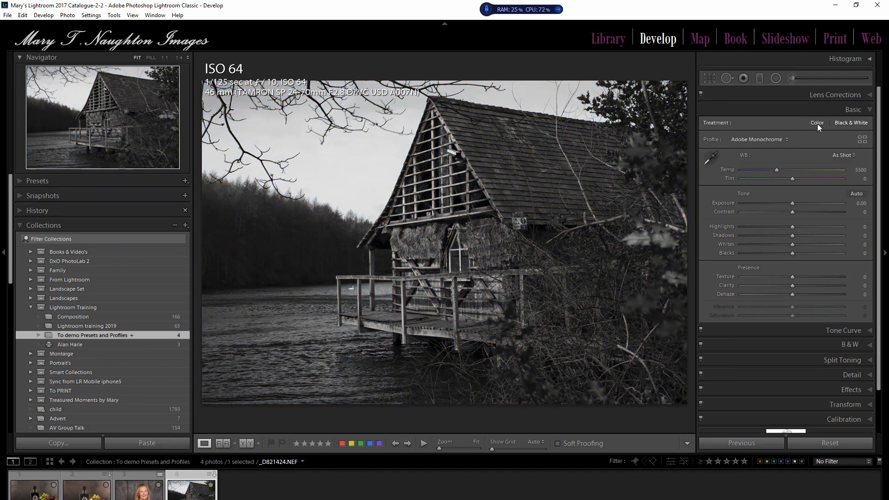
click(819, 123)
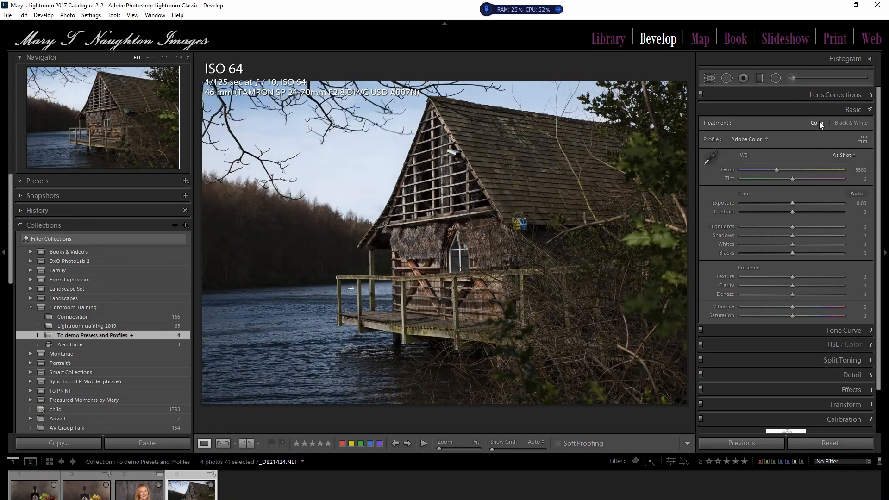
Step: Compare the All, Color and B&W profile filters in the Profile Browser for the boathouse photo, finishing on Color
click(862, 139)
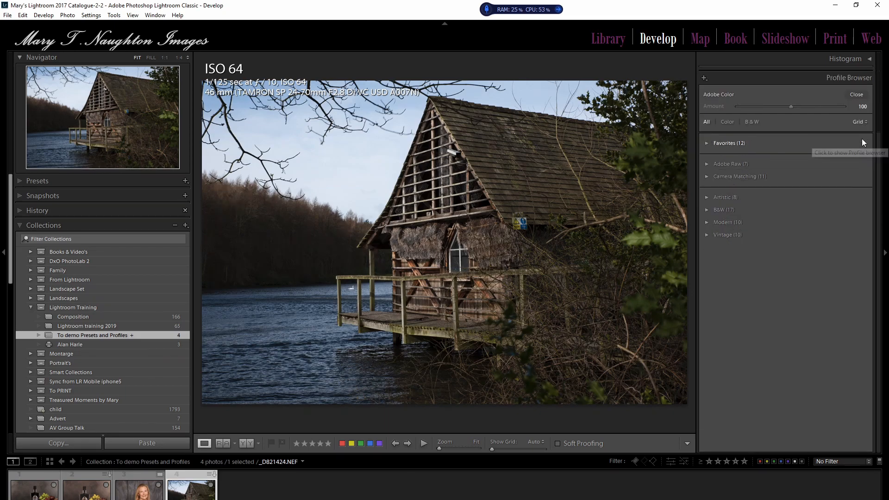
click(726, 122)
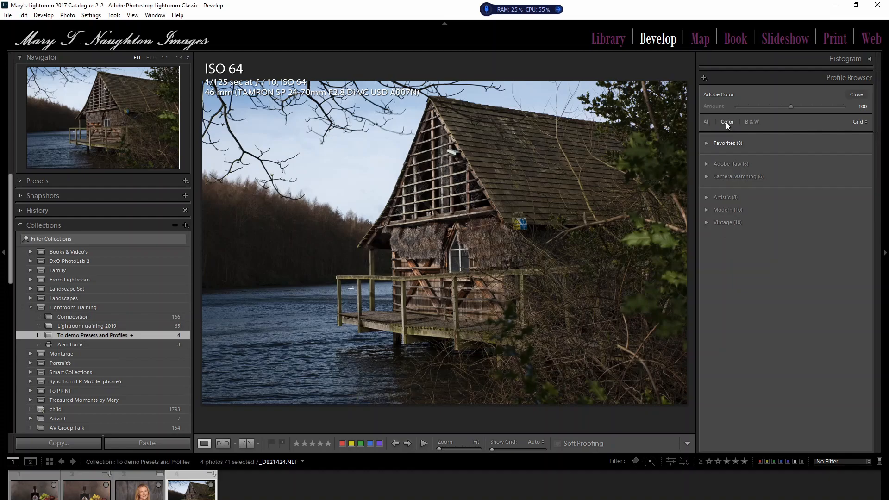
click(754, 122)
click(705, 119)
click(728, 120)
Step: Apply the Artistic 08 profile to the boathouse photo with an Amount of 40 and close the Profile Browser
click(707, 196)
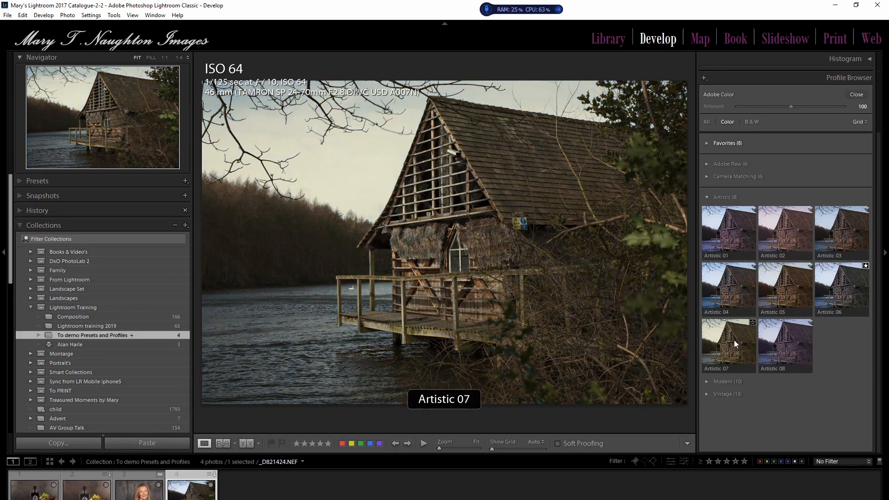
click(790, 345)
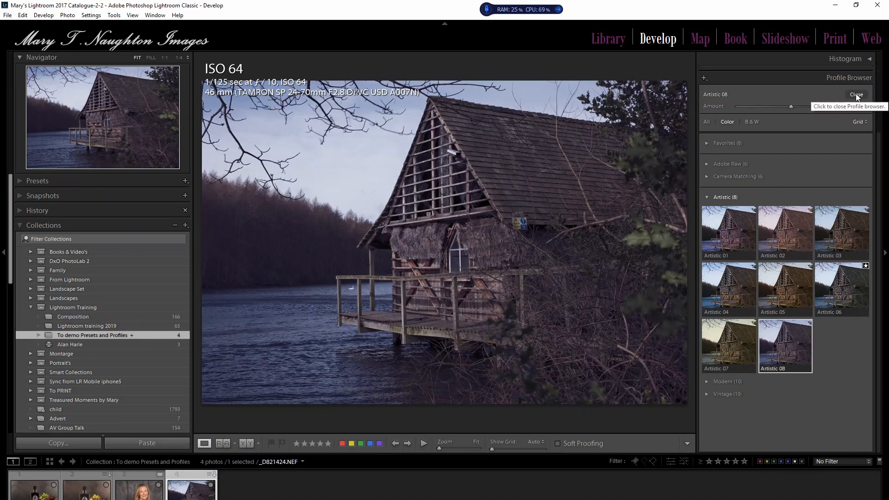
drag(790, 106, 760, 108)
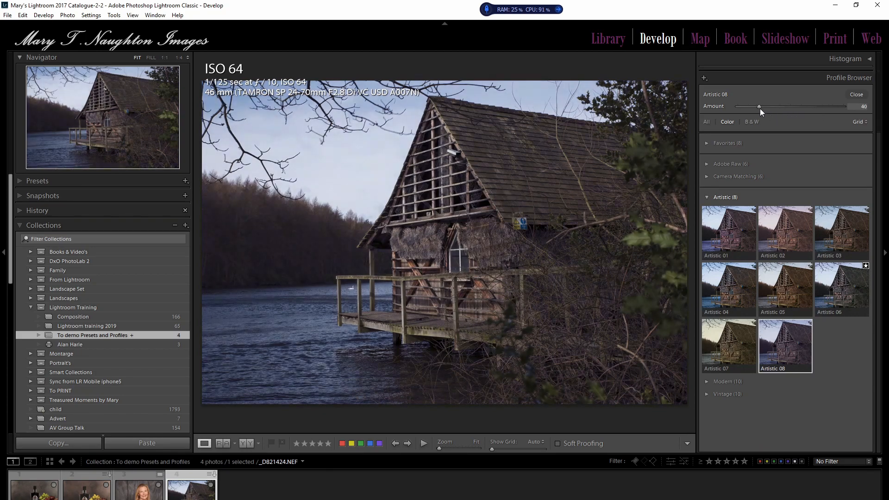
click(855, 95)
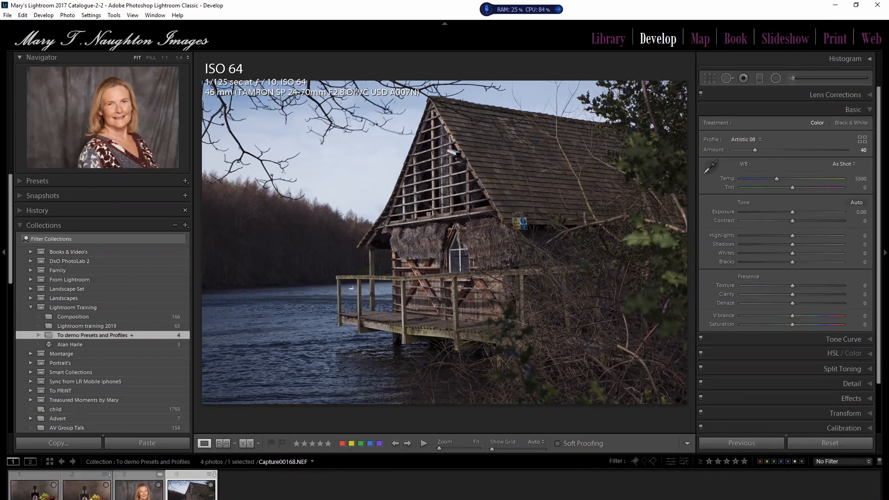
Step: Return to the woman's portrait, filter its profiles to B&W only, and expand the B&W group
click(141, 491)
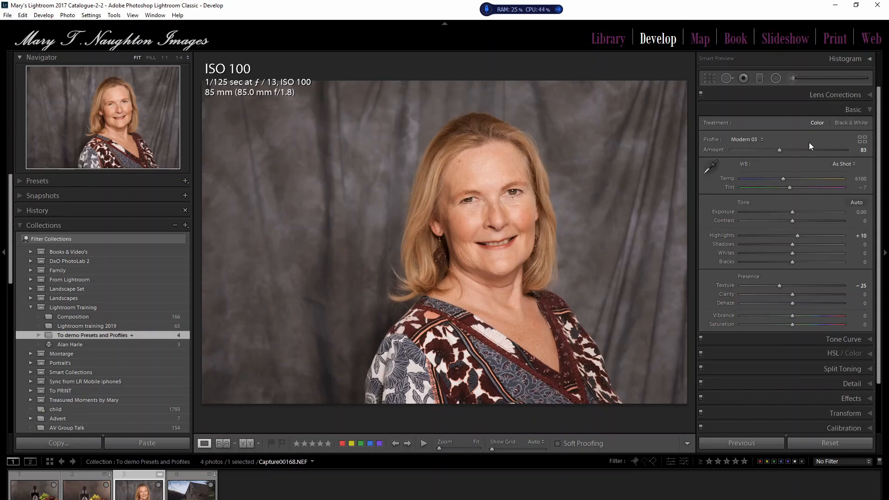
click(862, 139)
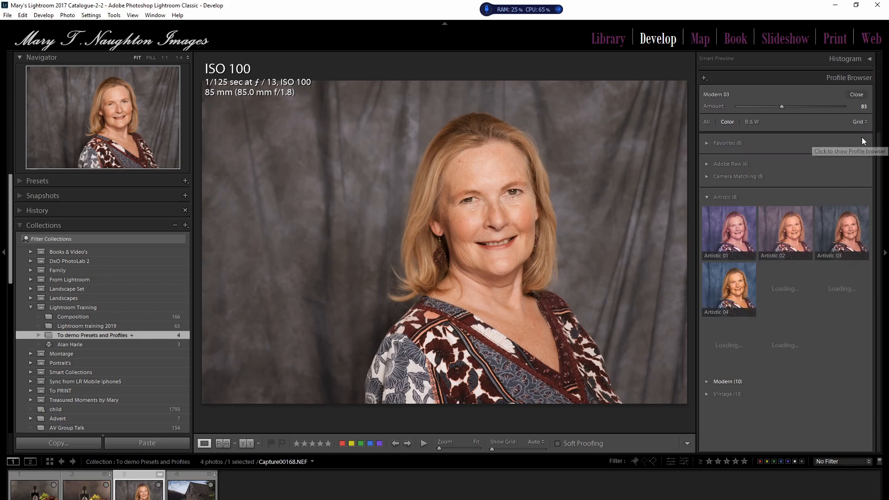
click(754, 121)
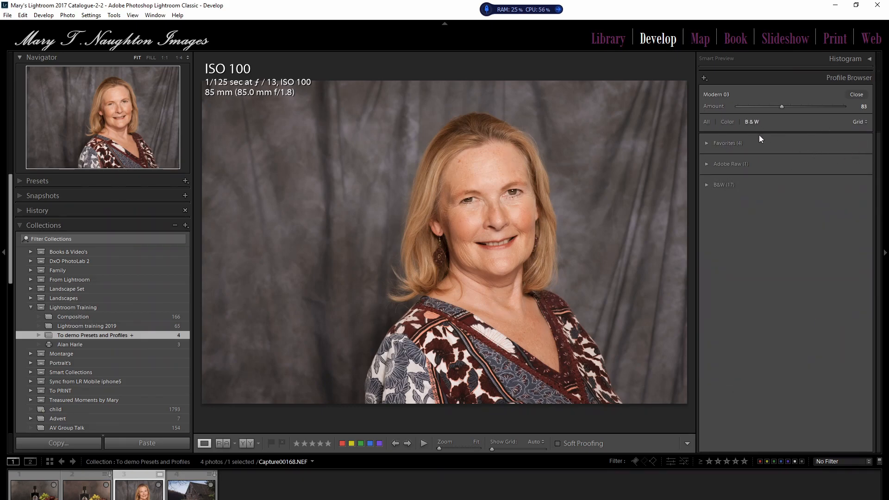
click(706, 185)
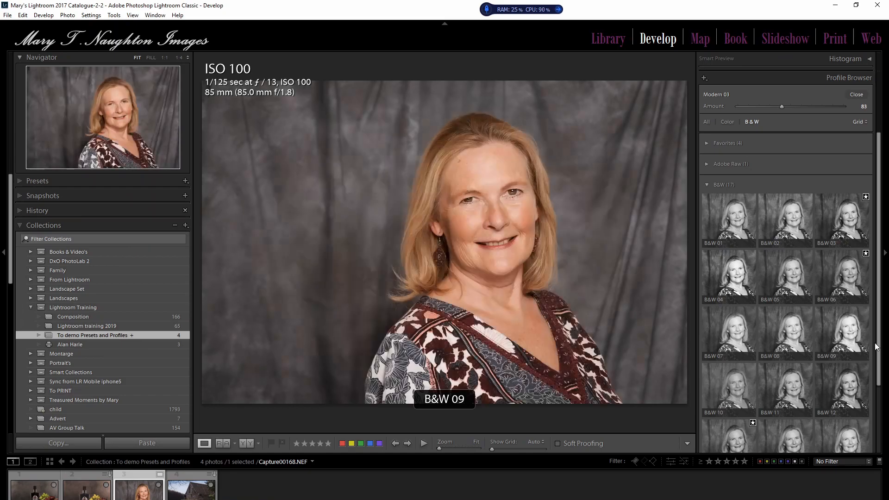
Step: Try the B&W 12 profile on the portrait and switch it to B&W 07
drag(875, 349, 877, 416)
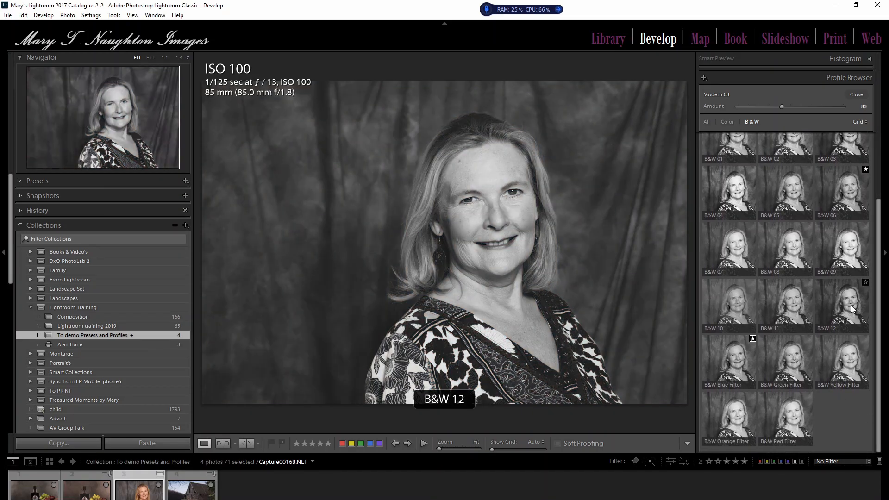
click(853, 309)
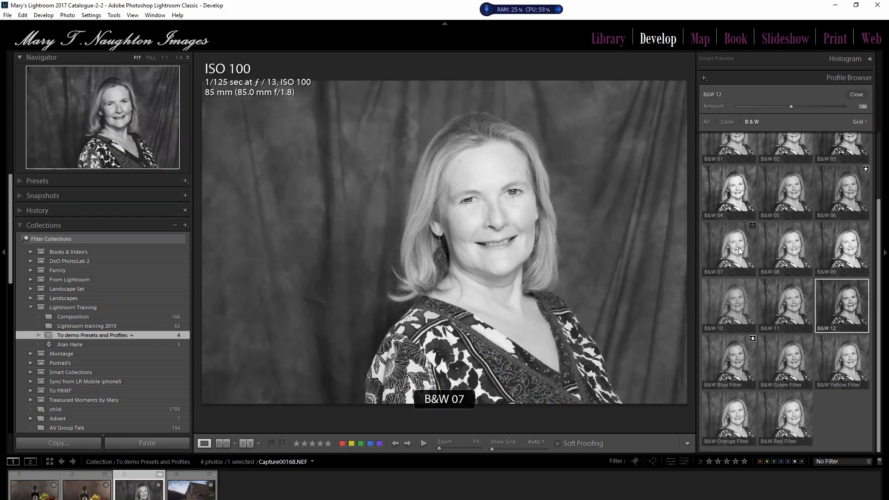
click(738, 248)
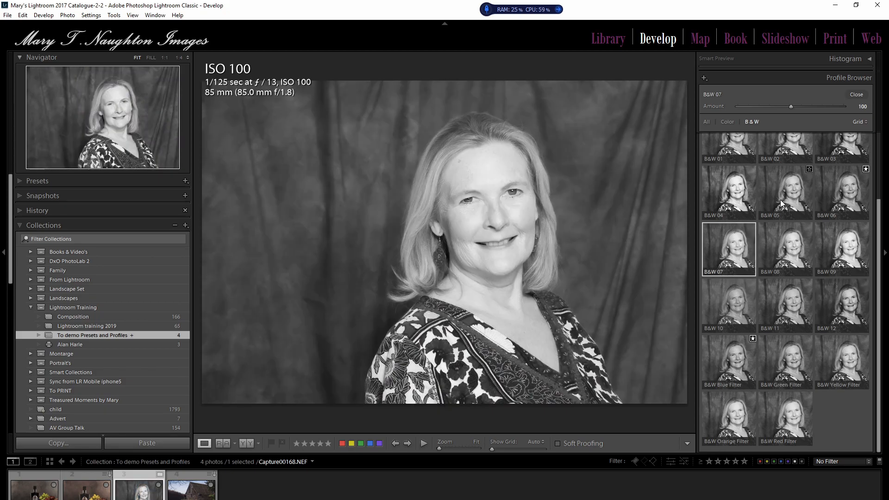
Step: Try the B&W 04 profile on the portrait, replace it with B&W 03 at Amount 93, and close the Profile Browser
click(739, 189)
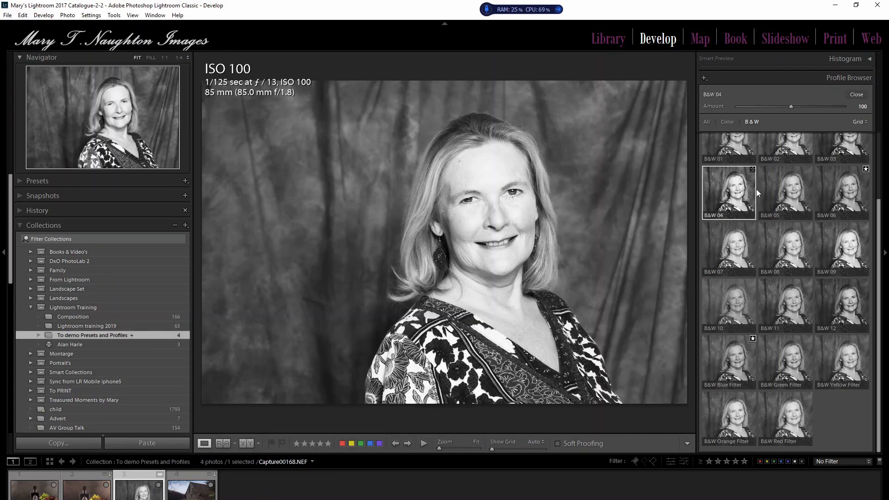
scroll(741, 190, up, 1)
scroll(740, 195, up, 1)
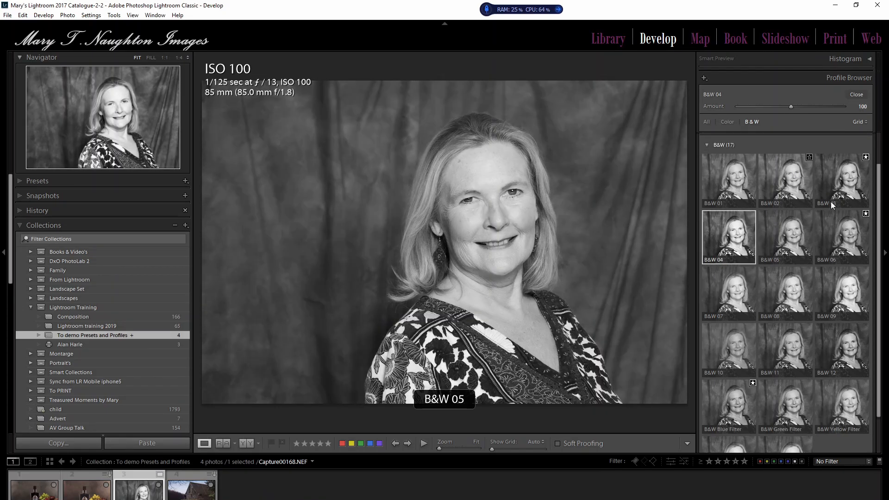
click(837, 186)
mouse_move(791, 106)
mouse_down()
mouse_move(751, 107)
mouse_move(835, 106)
mouse_move(789, 107)
mouse_up()
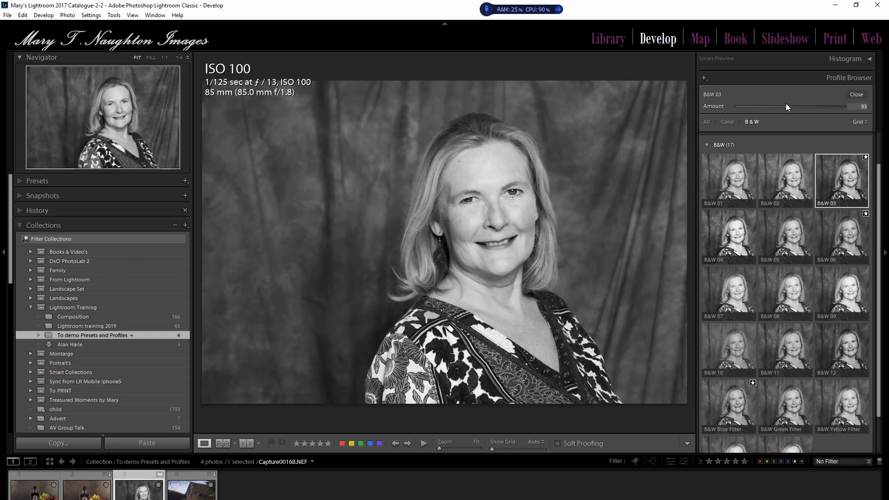
click(857, 94)
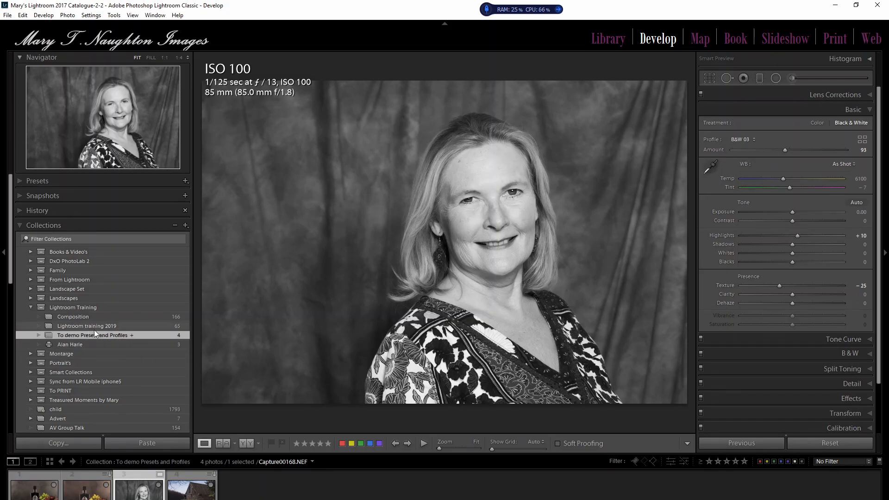
Step: Show the develop presets, reset all of the portrait's adjustments and switch its treatment to Black & White
click(37, 181)
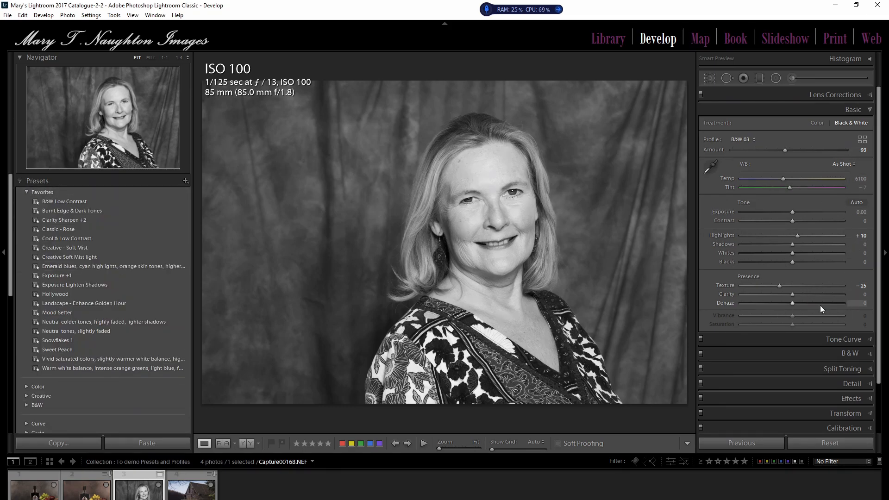
click(840, 443)
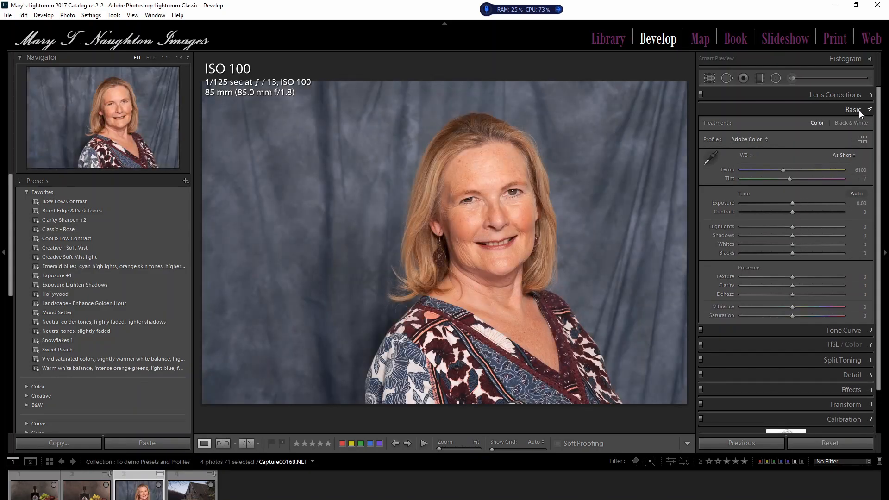
click(851, 121)
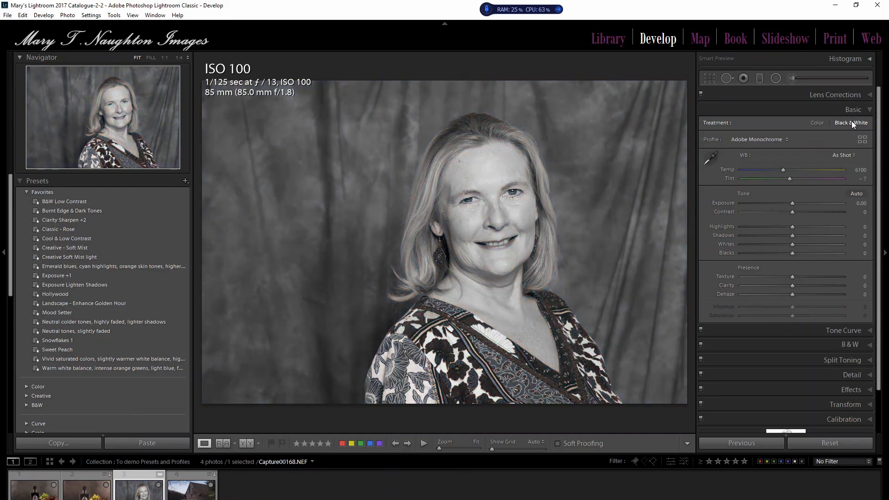
Step: Apply the B&W 03 profile to the portrait with an Amount of 101 and close the Profile Browser
click(861, 139)
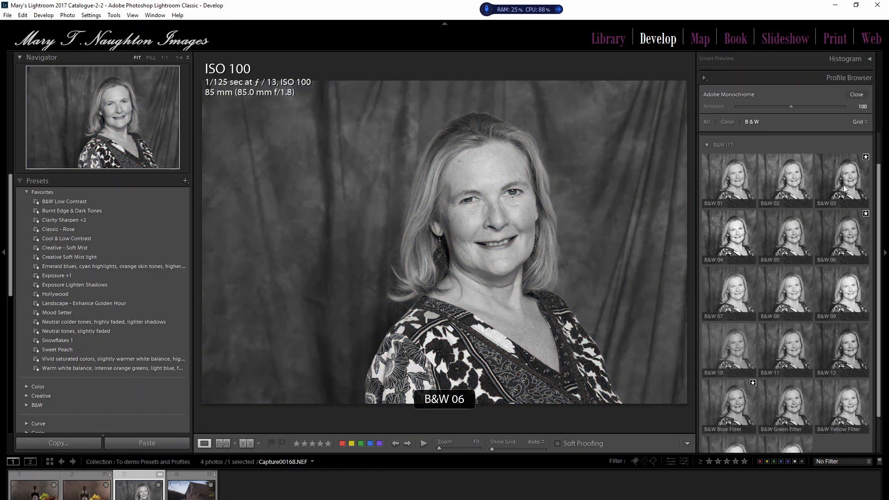
click(843, 184)
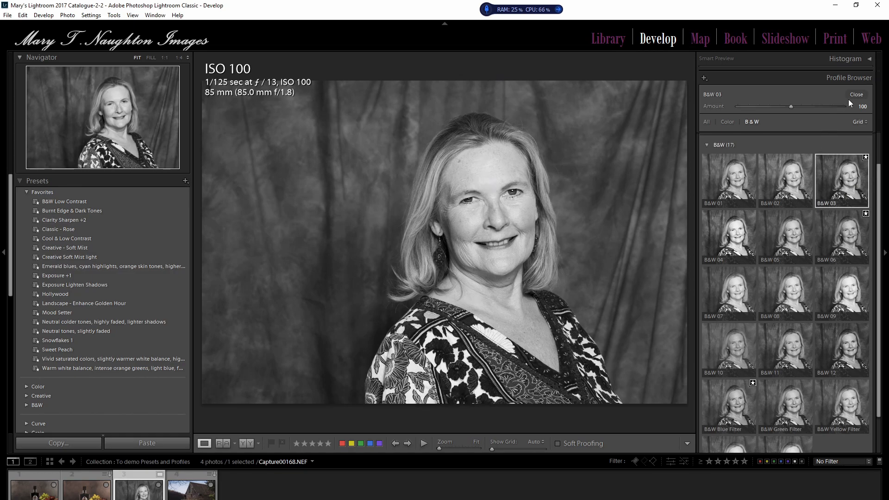
drag(789, 107, 792, 105)
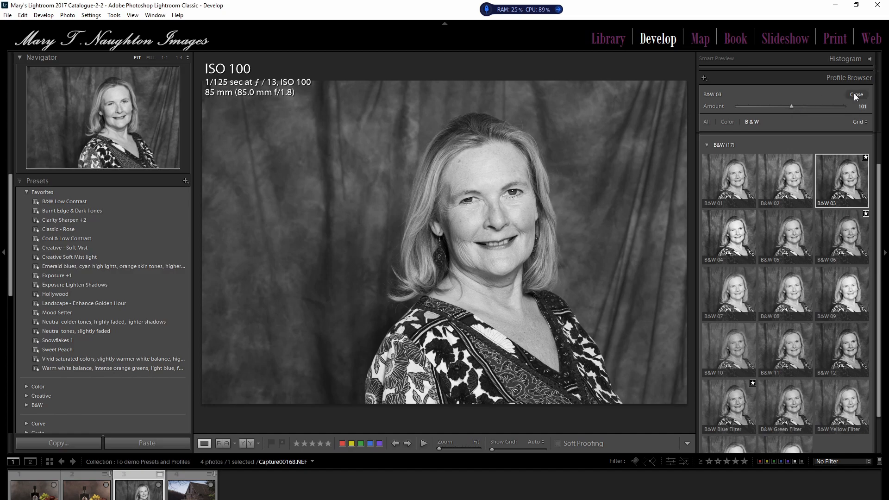
click(856, 95)
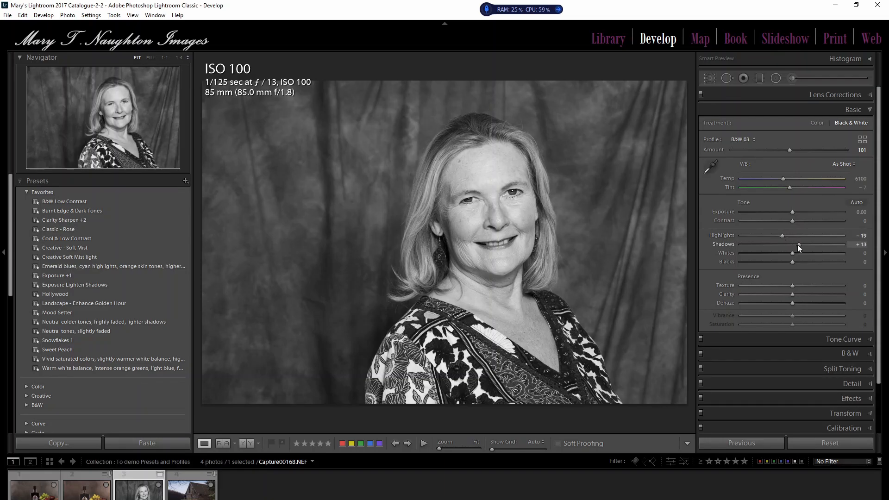
Step: Darken the portrait's edges with a Highlight Priority post-crop vignette, setting its Amount to -31
click(869, 401)
drag(780, 214, 773, 214)
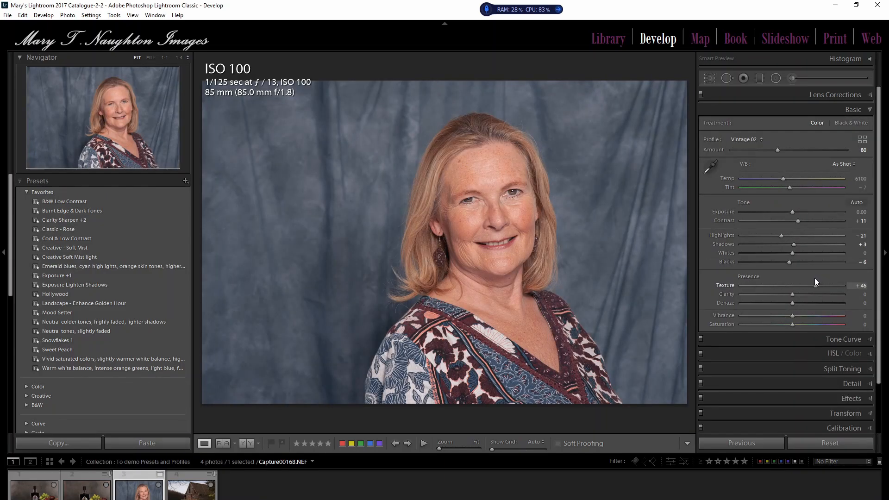
Step: Set the colour portrait's Texture to -14 and apply the Creative - Soft Mist preset from the Favorites
drag(814, 279, 786, 286)
drag(786, 286, 785, 286)
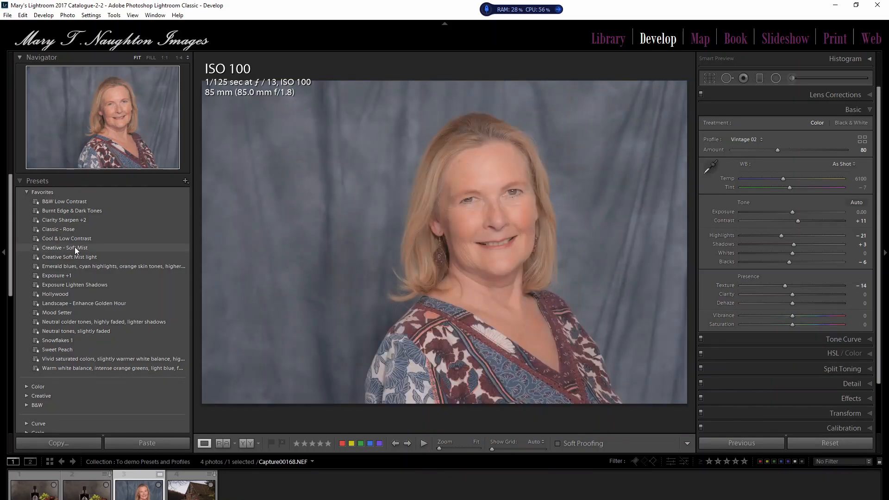
click(74, 248)
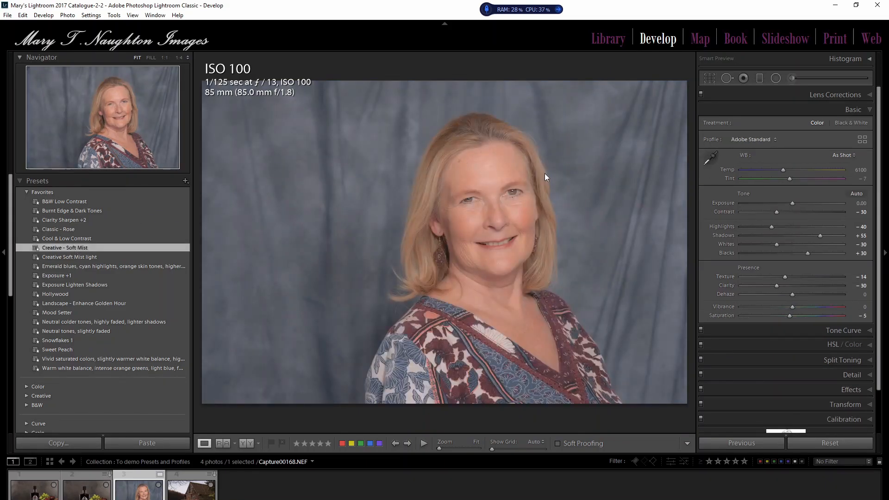